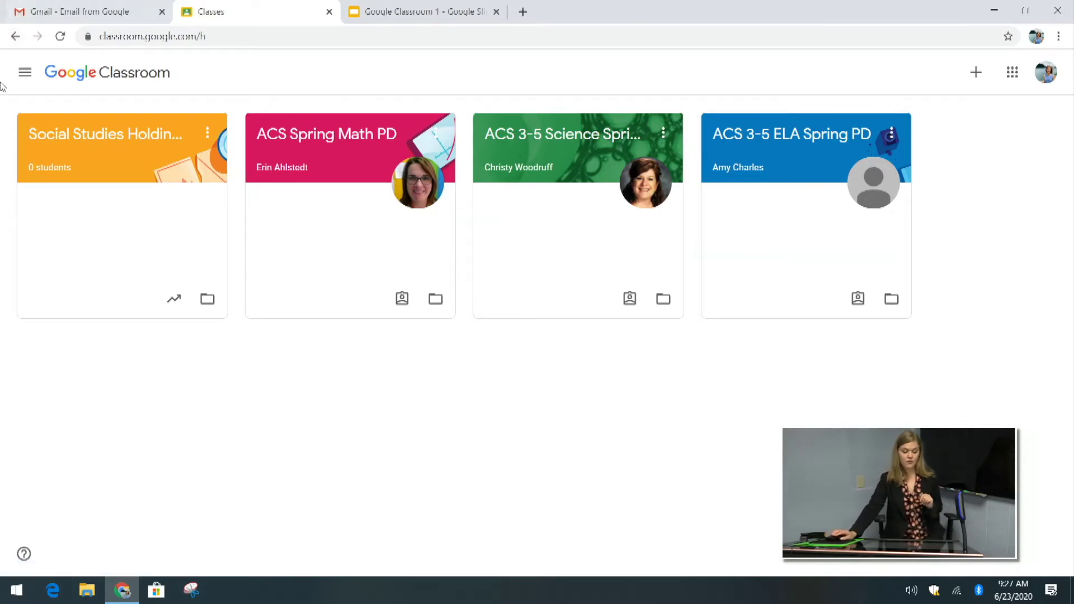
Start creating a new class and name it with the teacher's title and surname followed by "5th grade"
{"action": "left_click", "coordinate": [26, 72]}
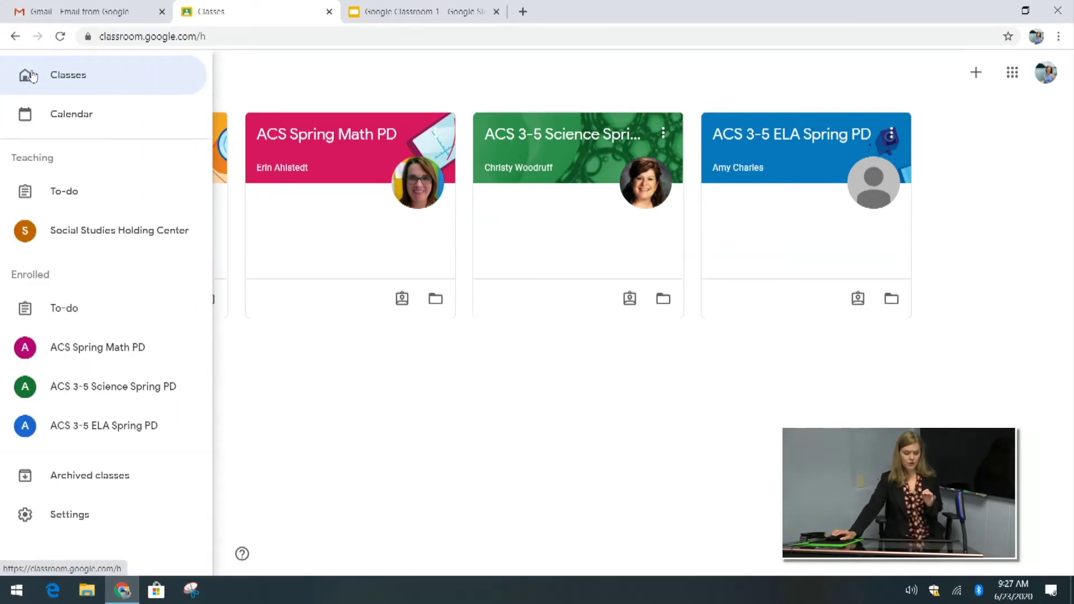
{"action": "left_click", "coordinate": [976, 76]}
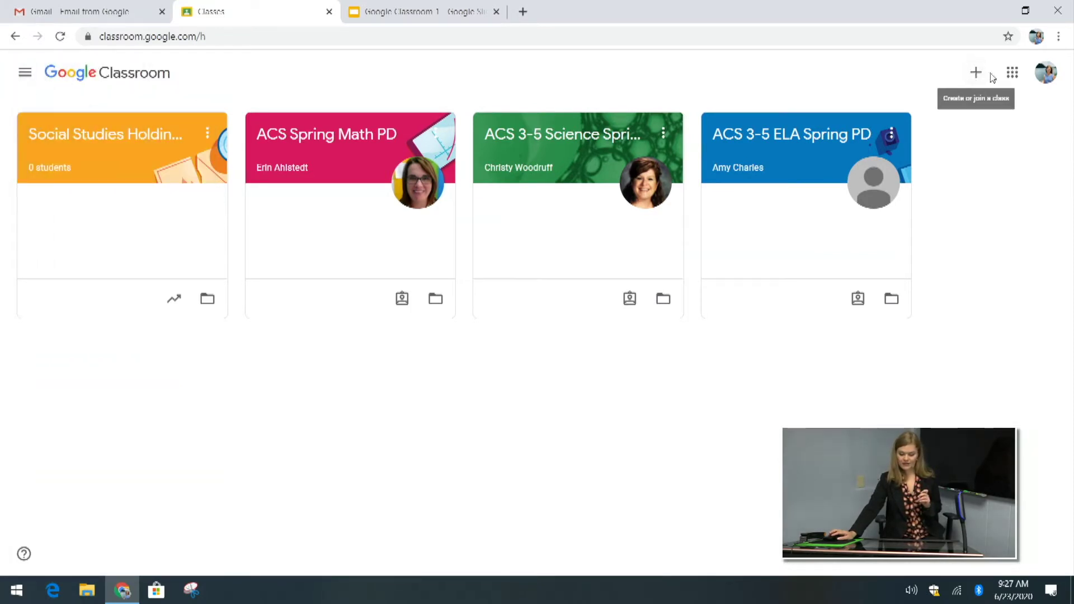
{"action": "left_click", "coordinate": [979, 78]}
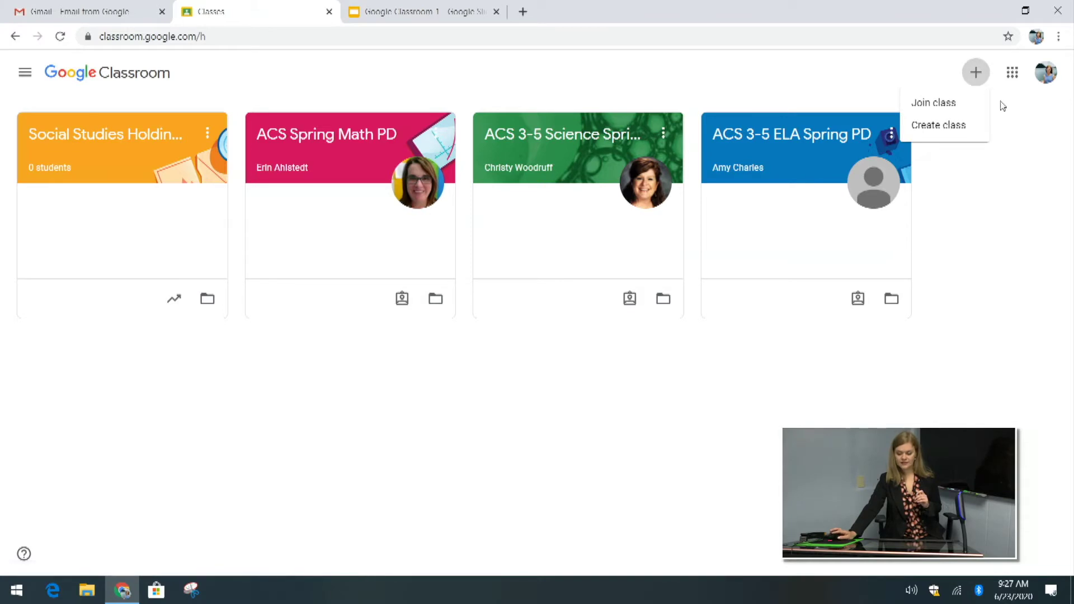
{"action": "left_click", "coordinate": [965, 128]}
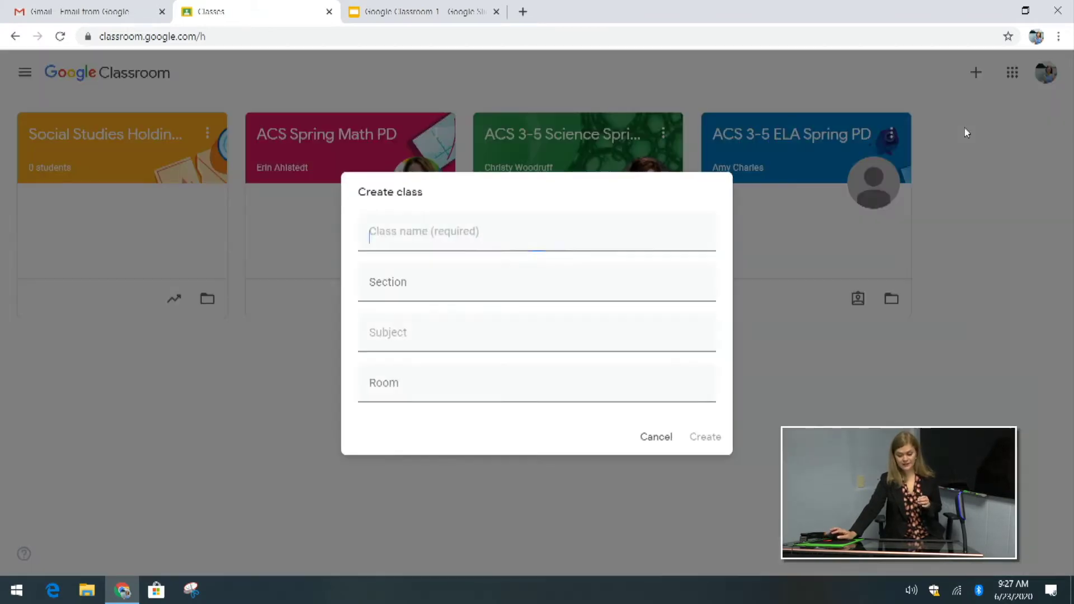
{"action": "type", "text": "Ms. C"}
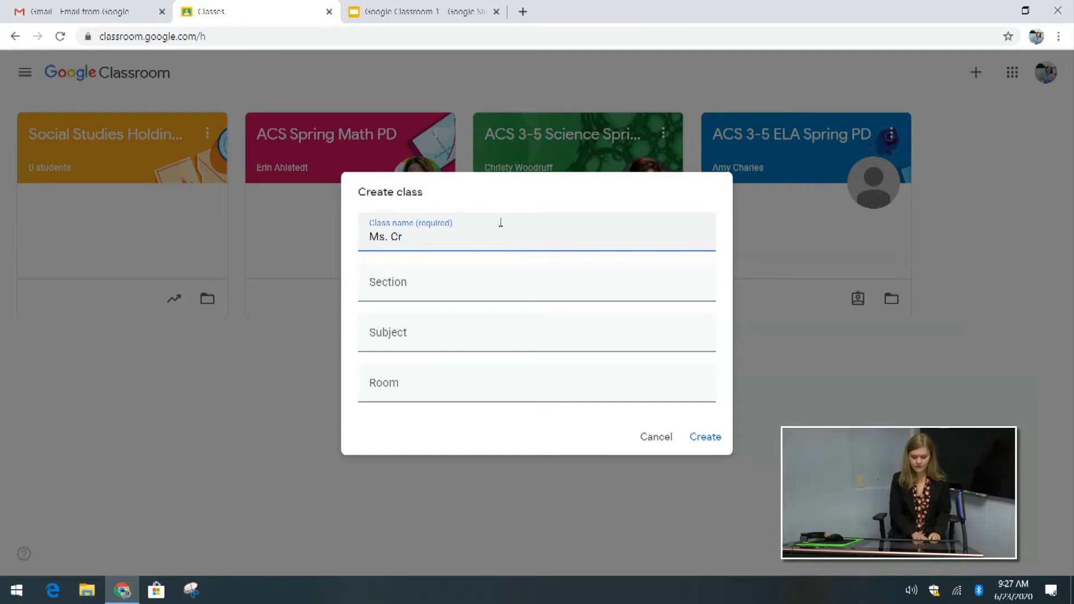
{"action": "type", "text": "arr's"}
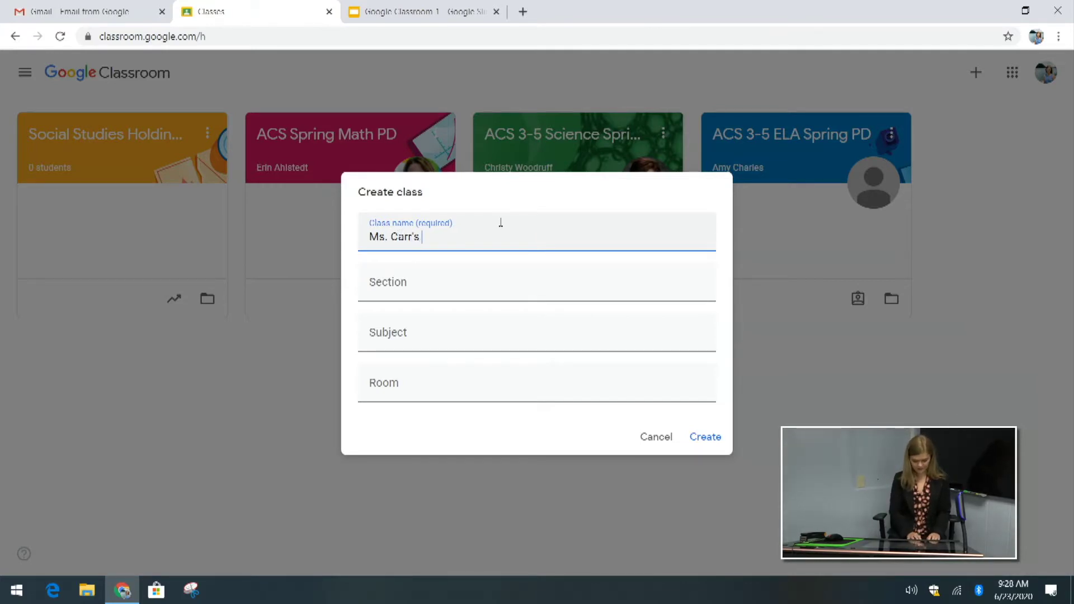
{"action": "type", "text": " 5th grade"}
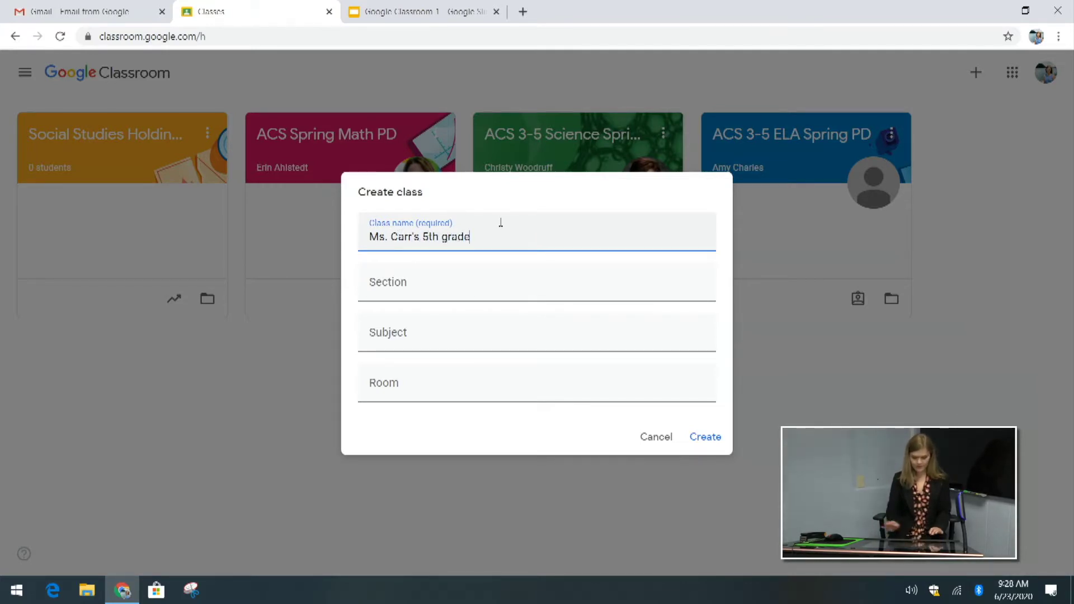
Set the new class's section to A and its subject to ELA, and create the class
{"action": "left_click", "coordinate": [398, 286]}
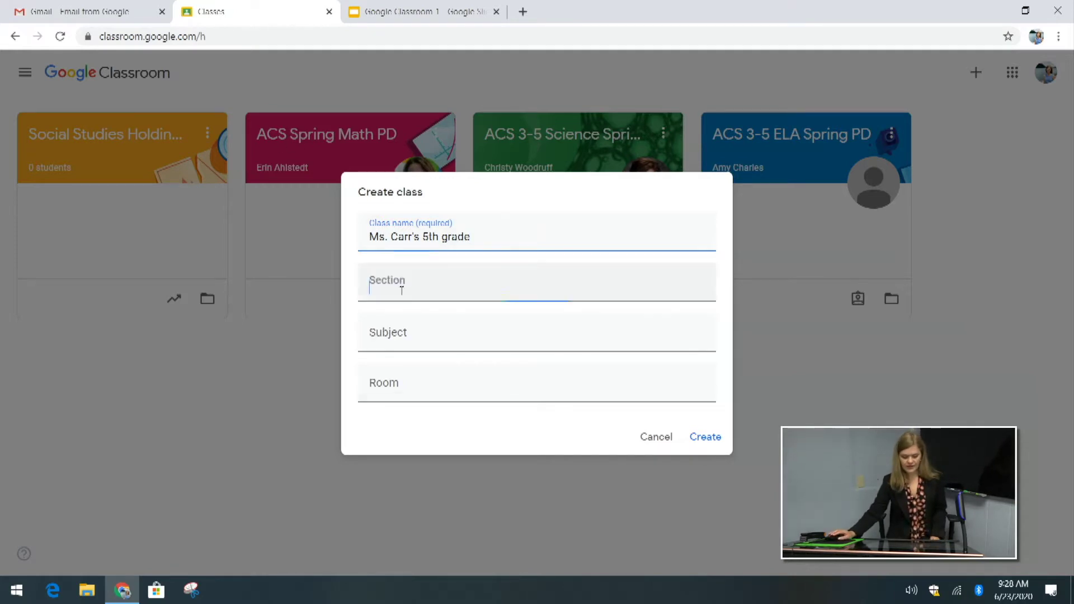
{"action": "type", "text": "A"}
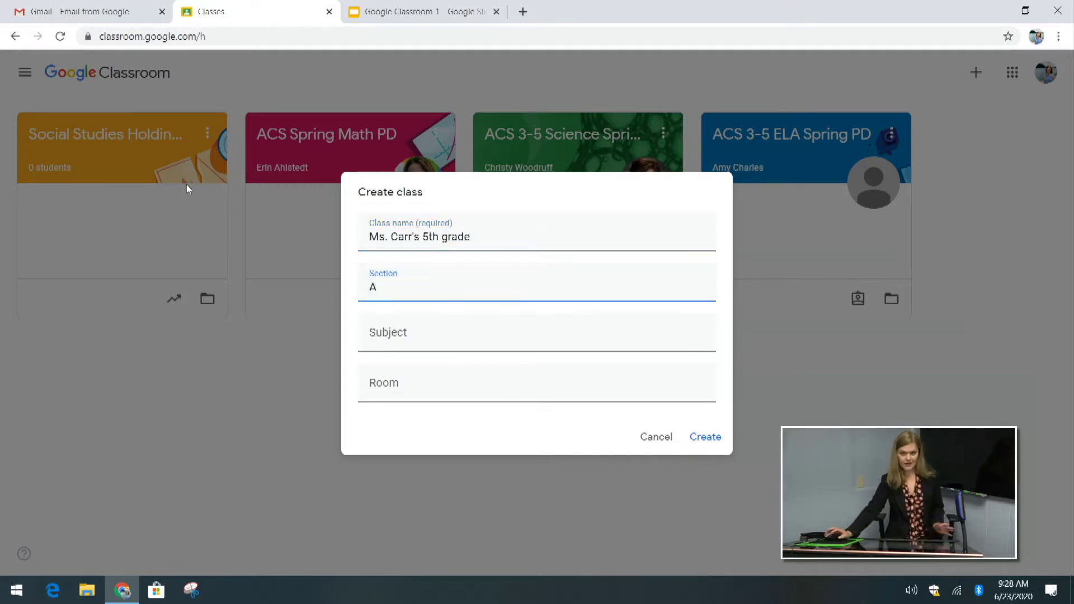
{"action": "left_click", "coordinate": [453, 341]}
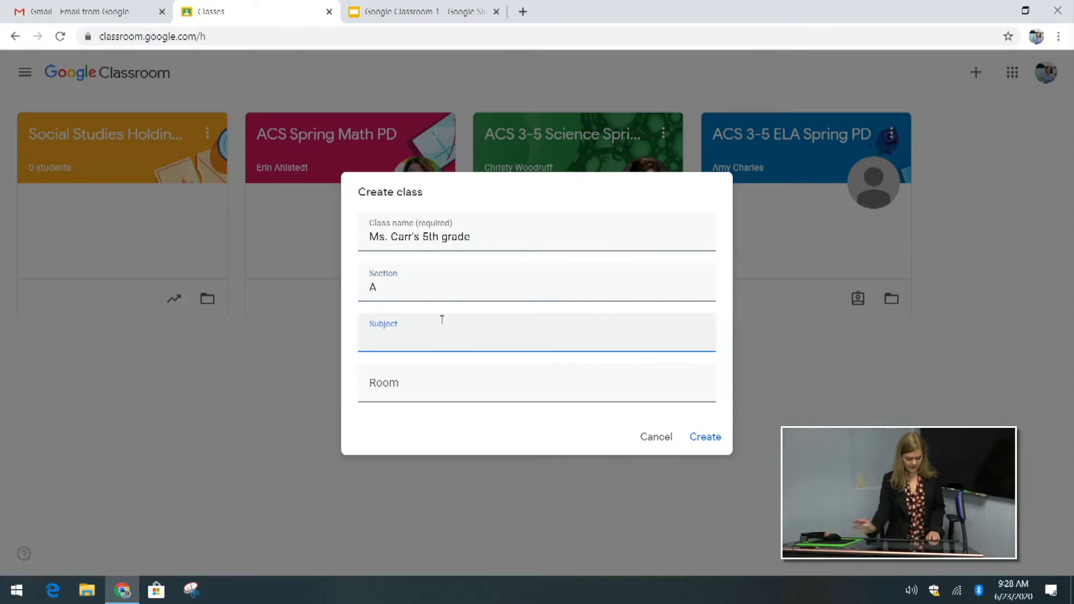
{"action": "type", "text": "ELA"}
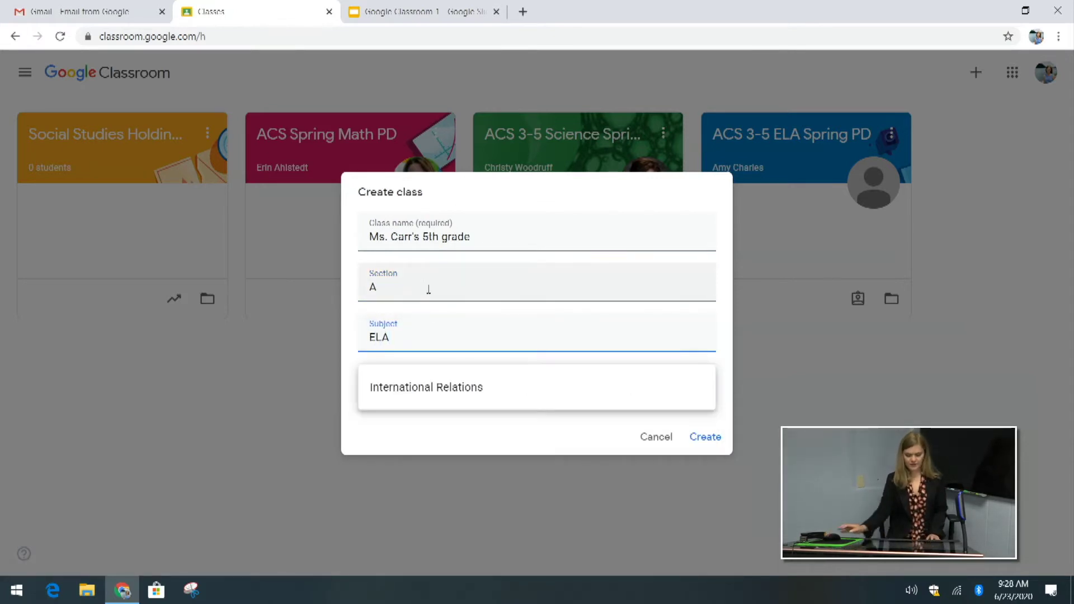
{"action": "left_click", "coordinate": [408, 443]}
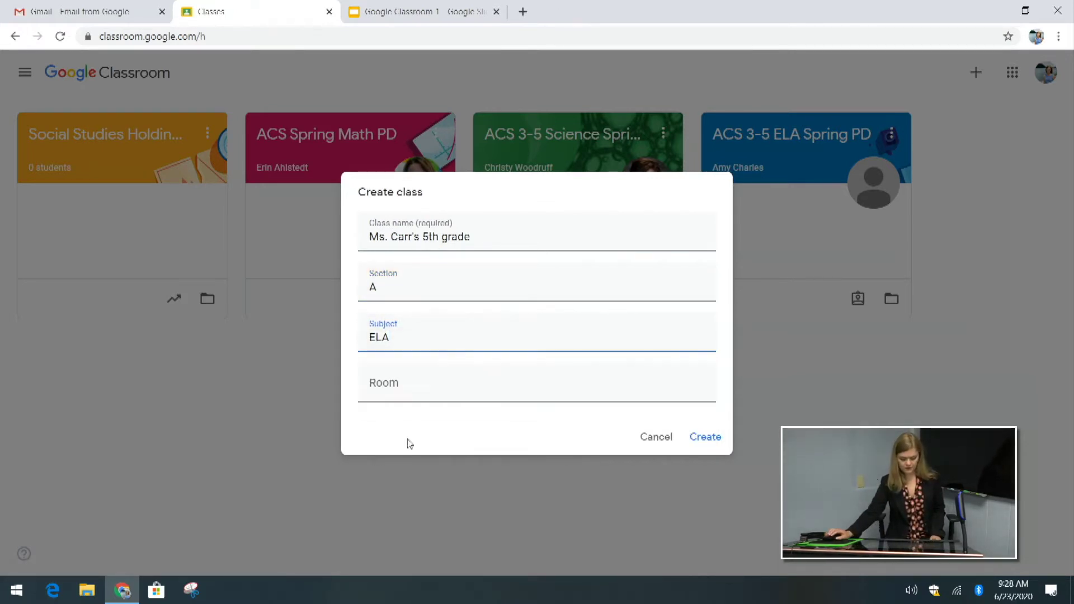
{"action": "left_click", "coordinate": [708, 440]}
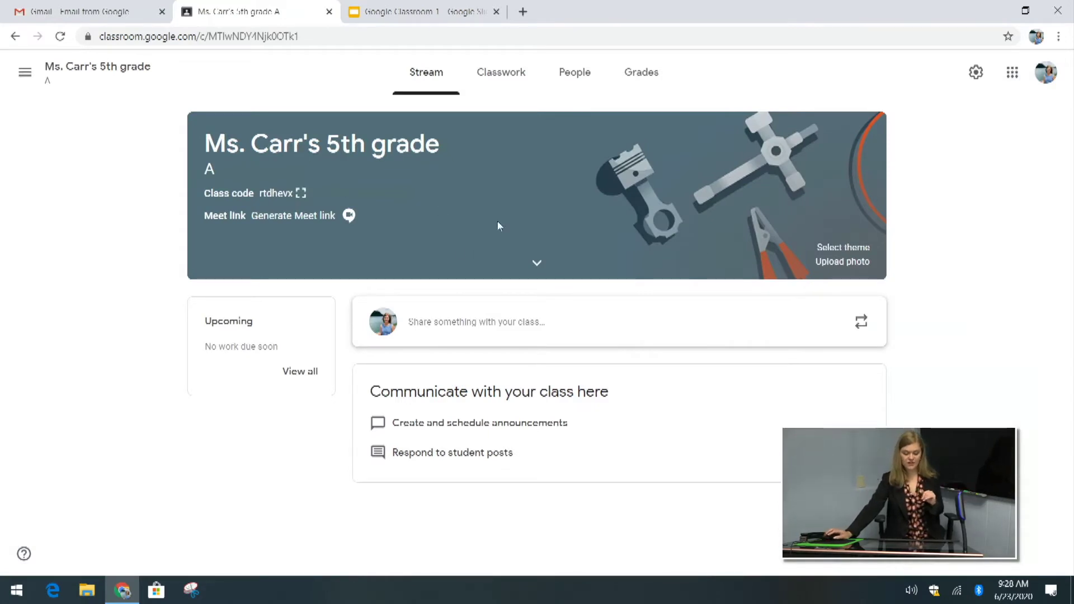
Change the class theme to the green open-notebooks image from the General gallery
{"action": "left_click", "coordinate": [855, 250]}
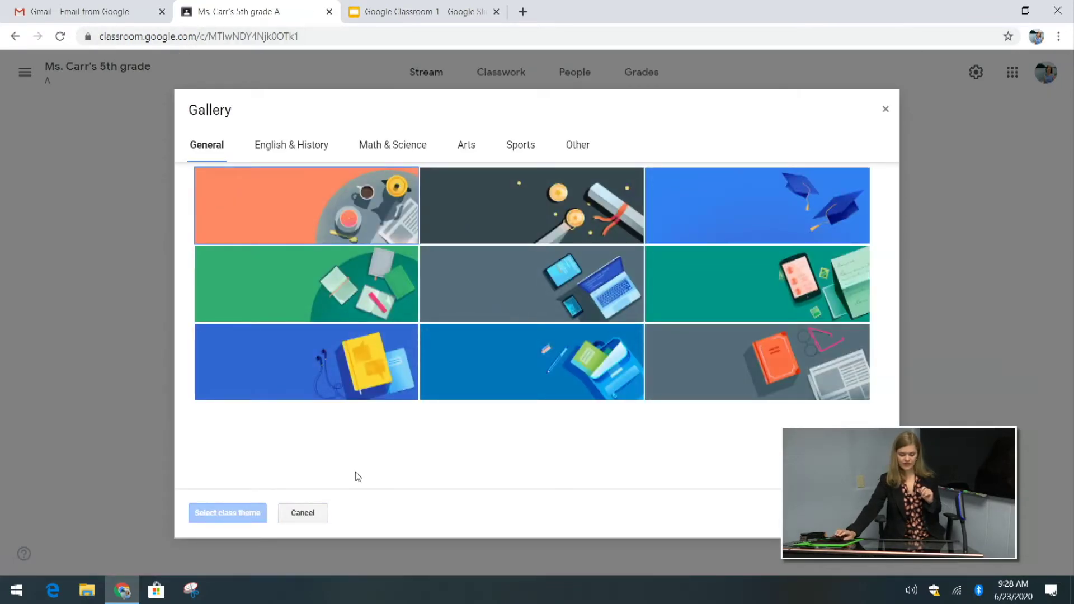
{"action": "left_click", "coordinate": [356, 270]}
{"action": "left_click", "coordinate": [226, 513]}
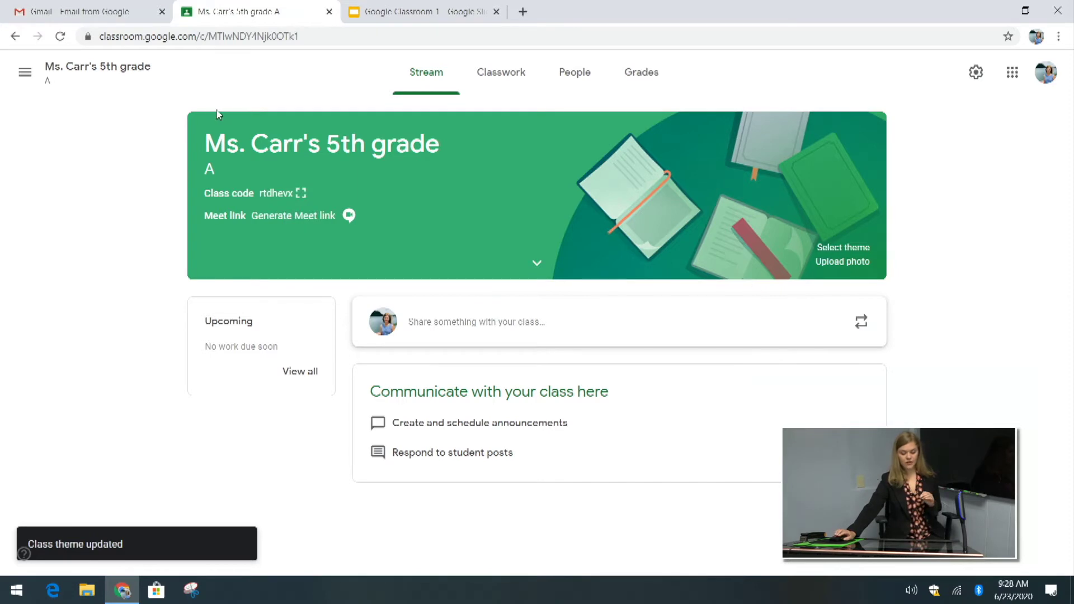
Display the class code enlarged and in full-page view, and return to the class stream
{"action": "left_click", "coordinate": [301, 194]}
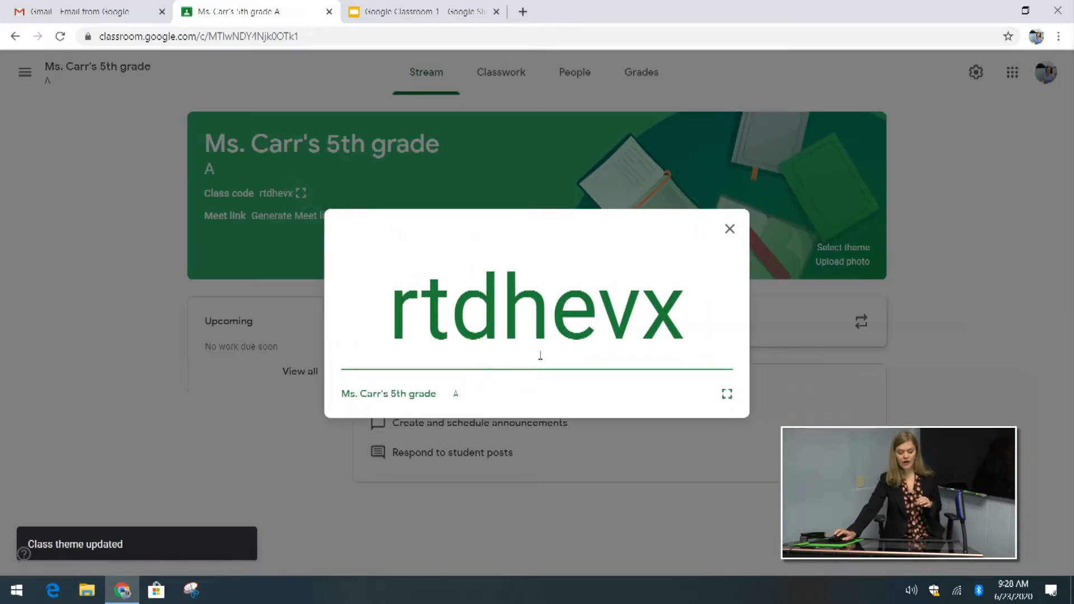
{"action": "left_click", "coordinate": [727, 394]}
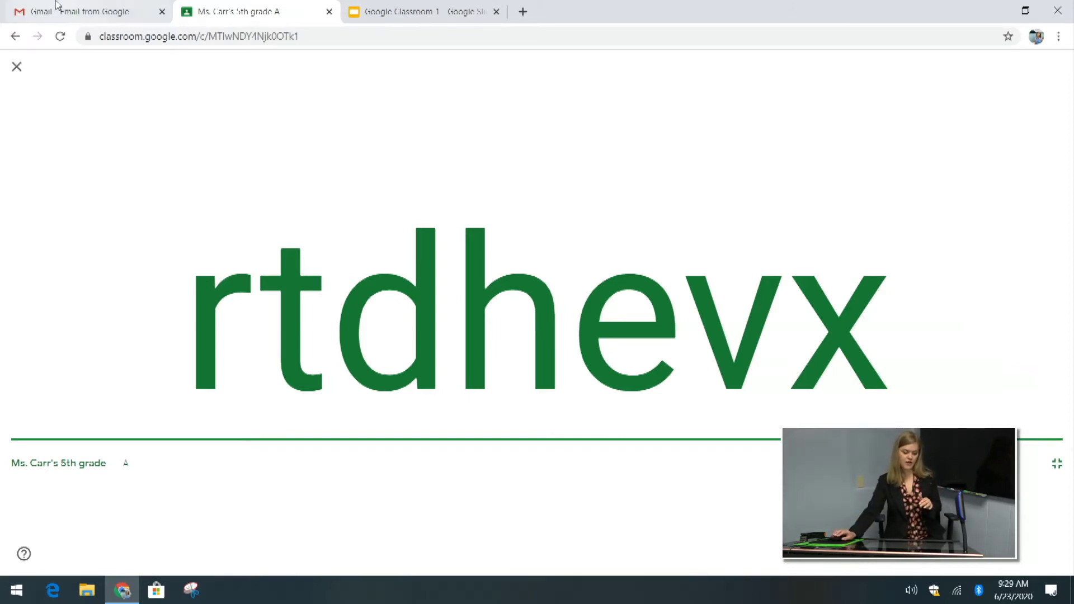
{"action": "left_click", "coordinate": [13, 71]}
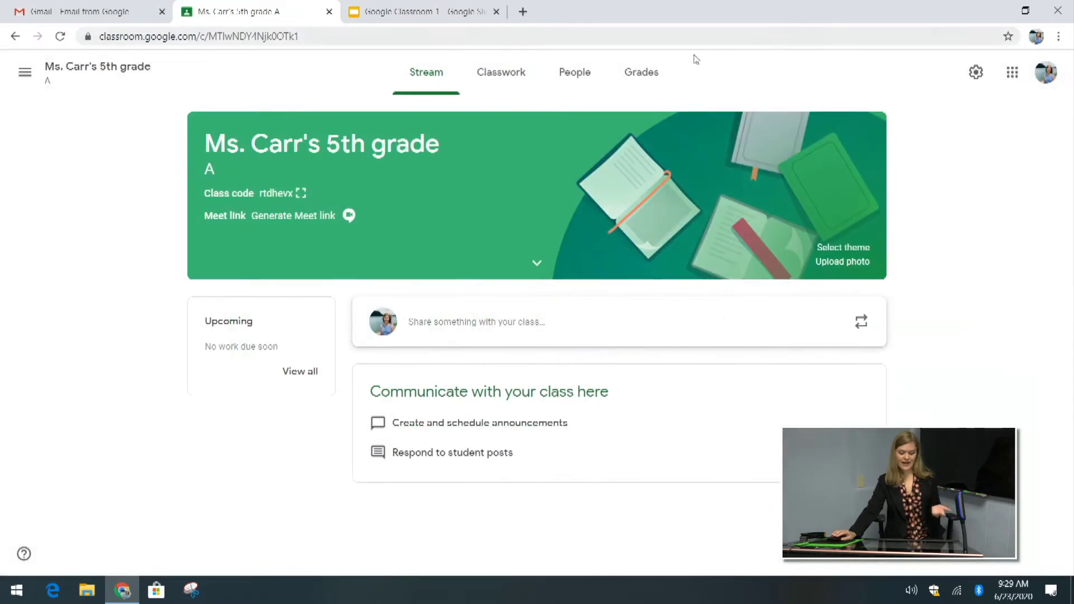
Search for a student by first name and invite the first matching student to the class
{"action": "left_click", "coordinate": [585, 76]}
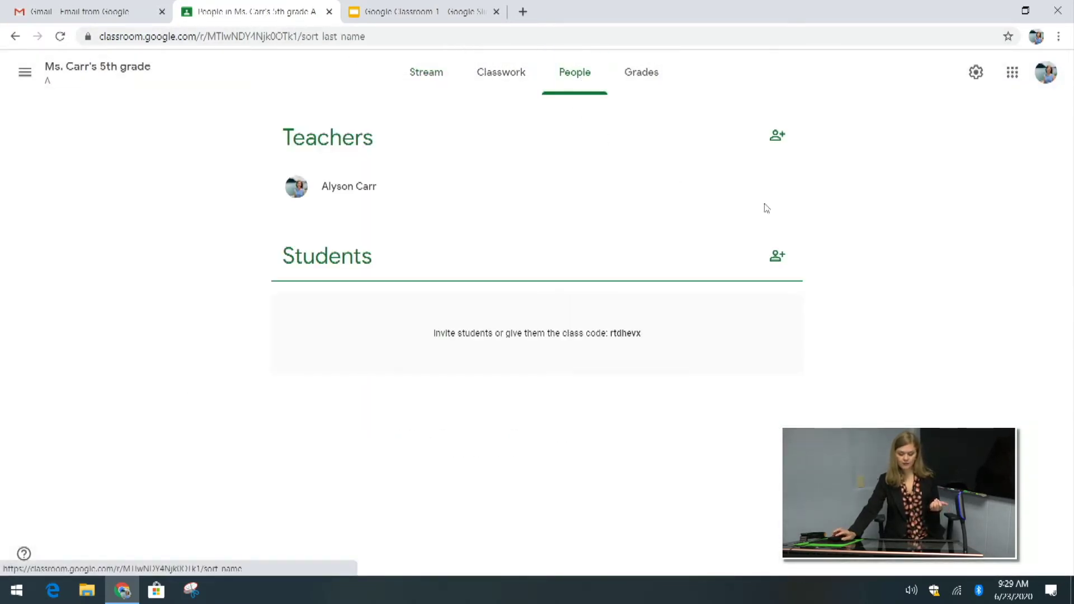
{"action": "left_click", "coordinate": [776, 259]}
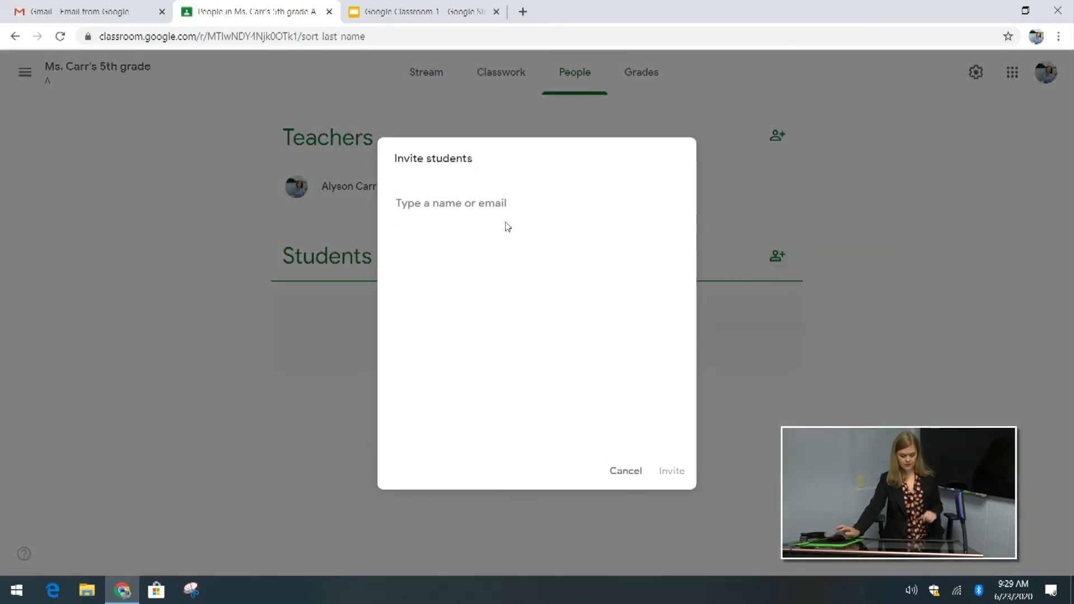
{"action": "type", "text": "lily"}
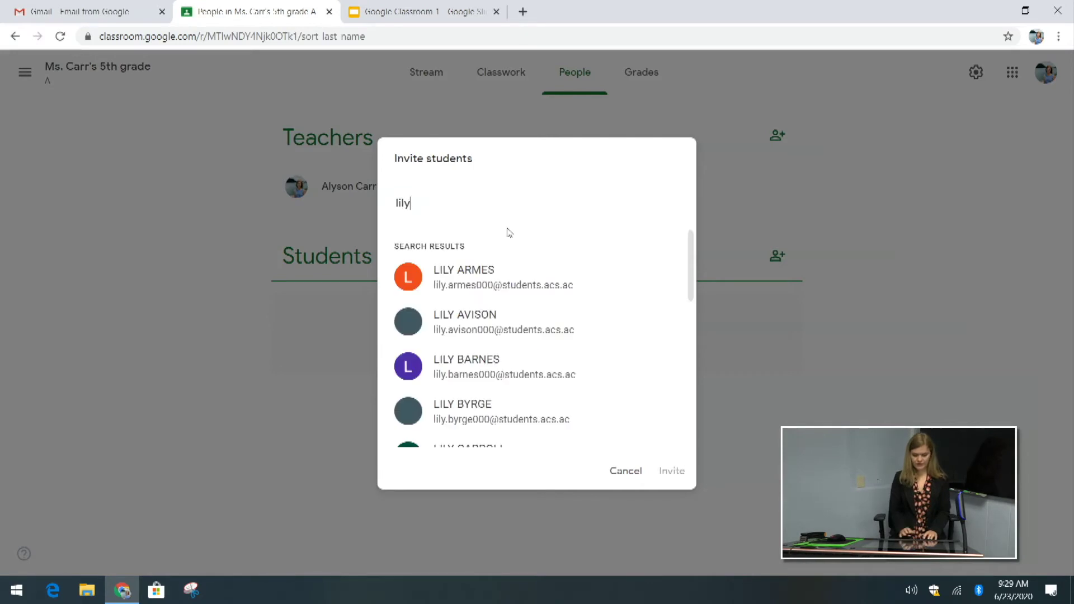
{"action": "left_click", "coordinate": [630, 275]}
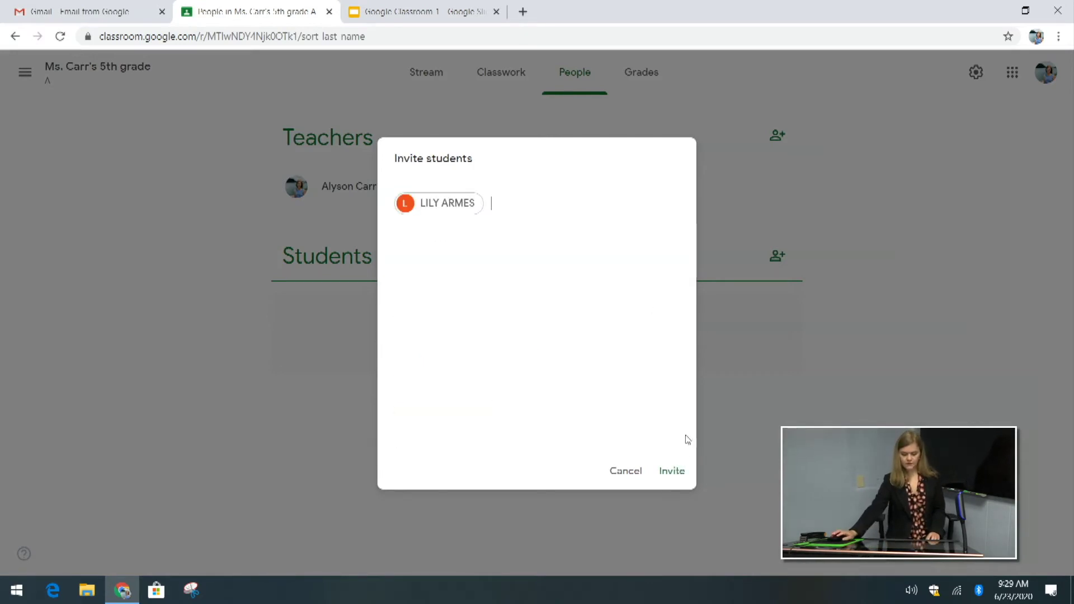
{"action": "left_click", "coordinate": [667, 481]}
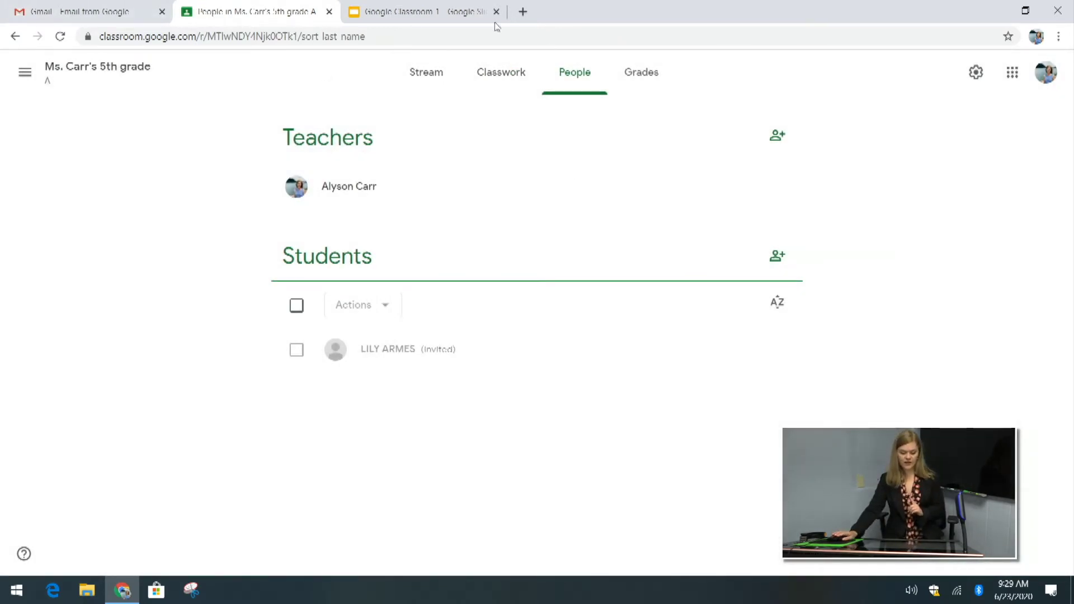
Go back to the class stream and show the class code in full-page view again, and close it
{"action": "left_click", "coordinate": [417, 76]}
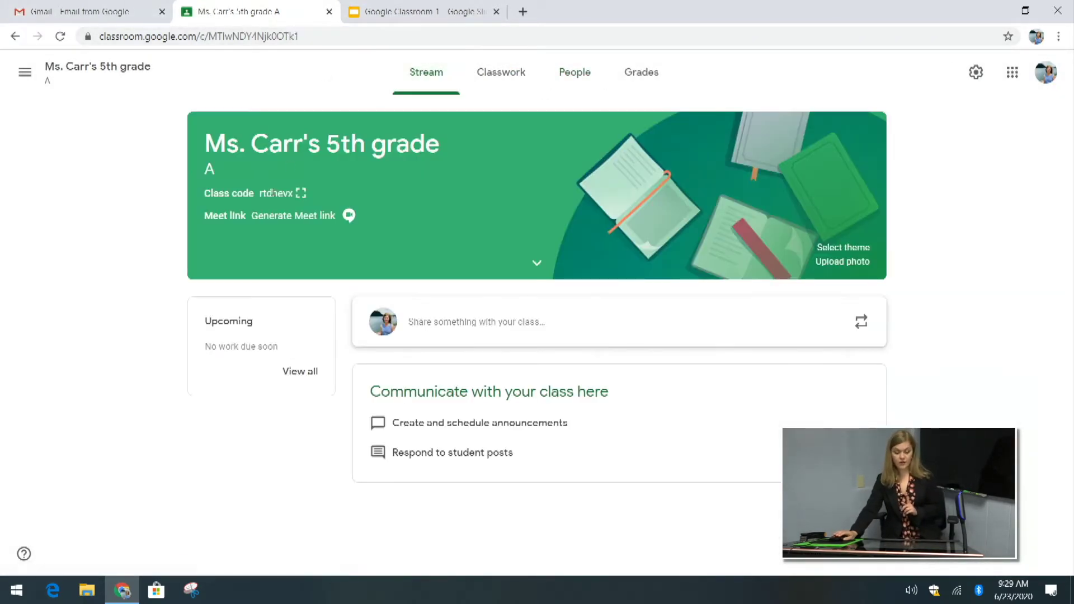
{"action": "left_click", "coordinate": [302, 194]}
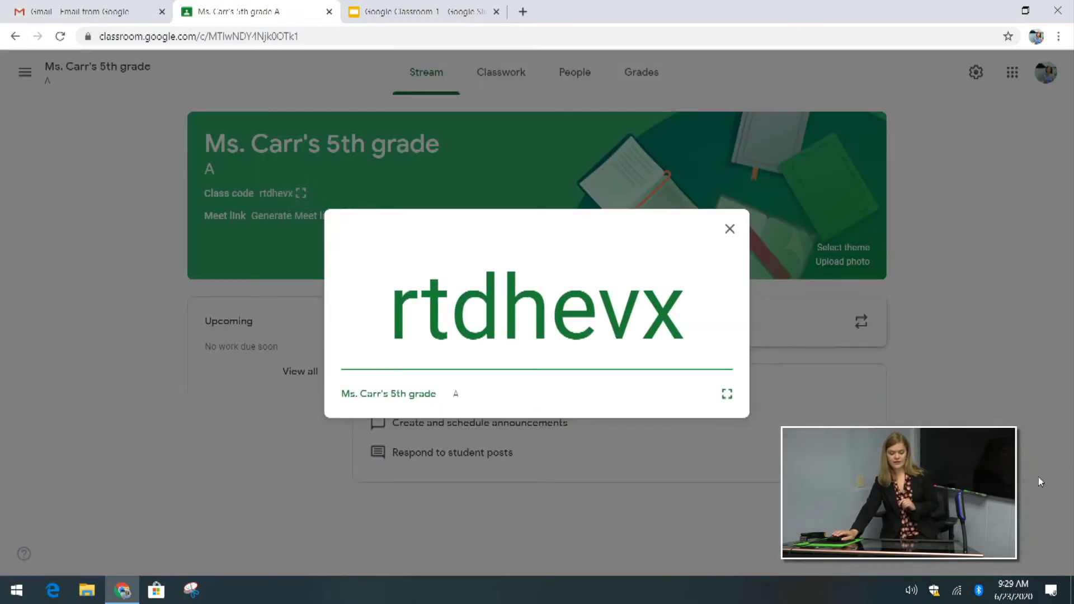
{"action": "left_click", "coordinate": [726, 394]}
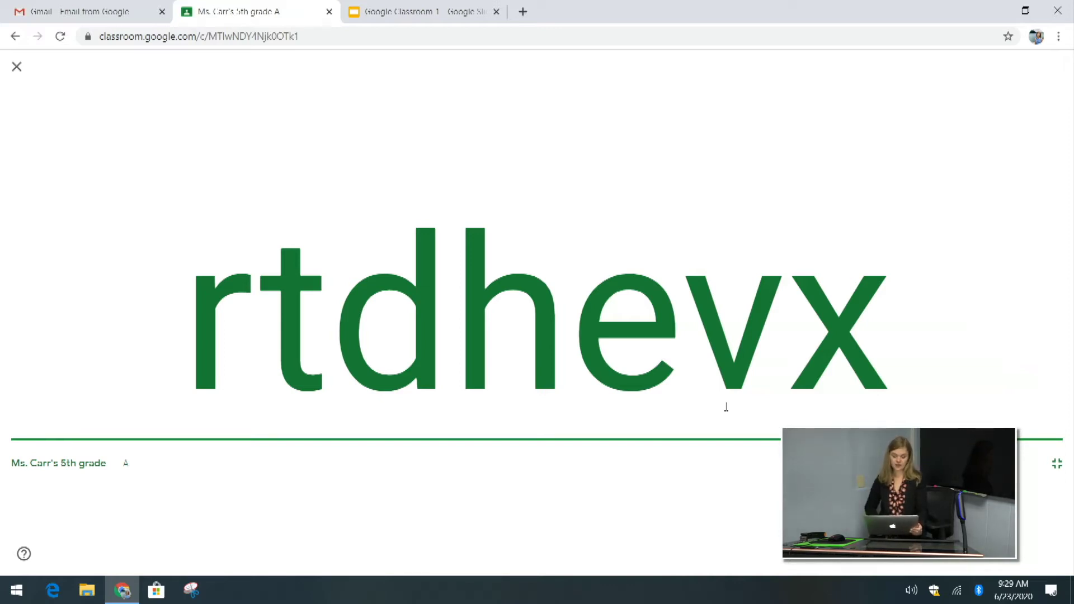
{"action": "key", "text": "Escape"}
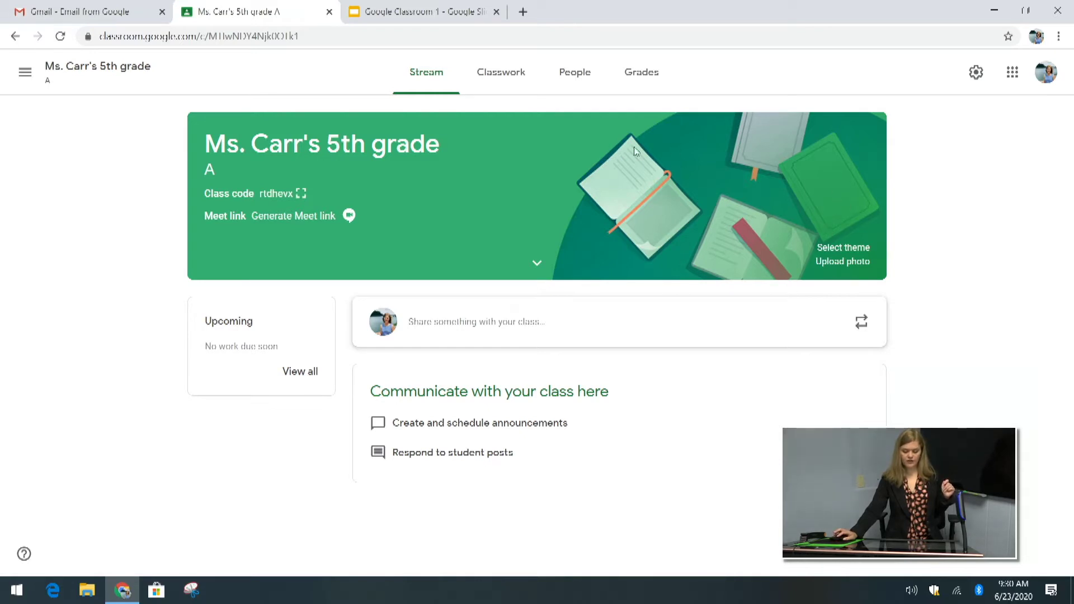
Add a topic named "Module 1" to the class's classwork and look at the topic's options
{"action": "left_click", "coordinate": [494, 85]}
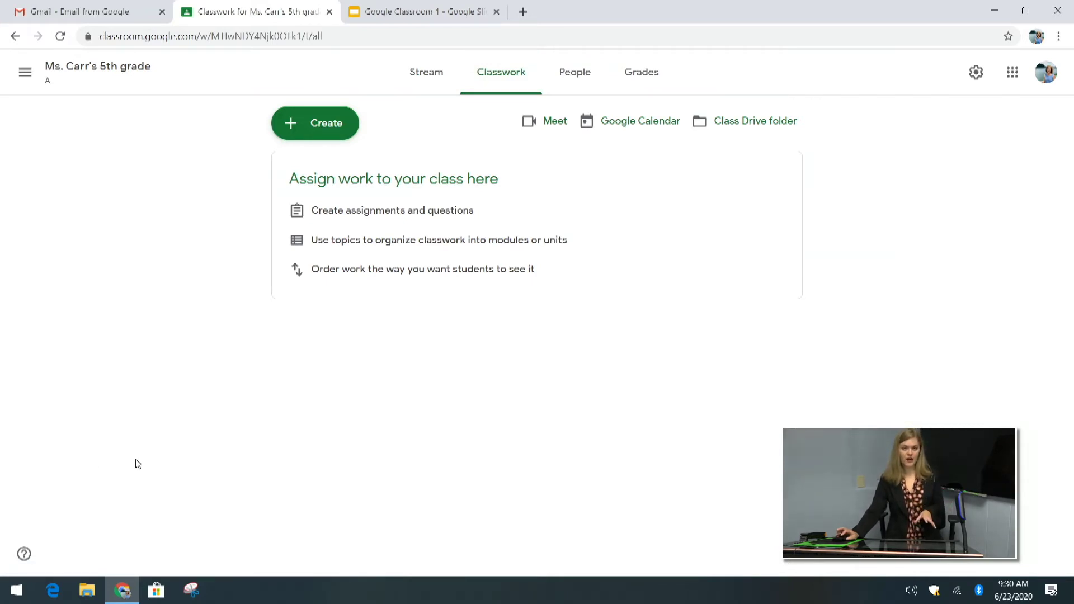
{"action": "left_click", "coordinate": [352, 129]}
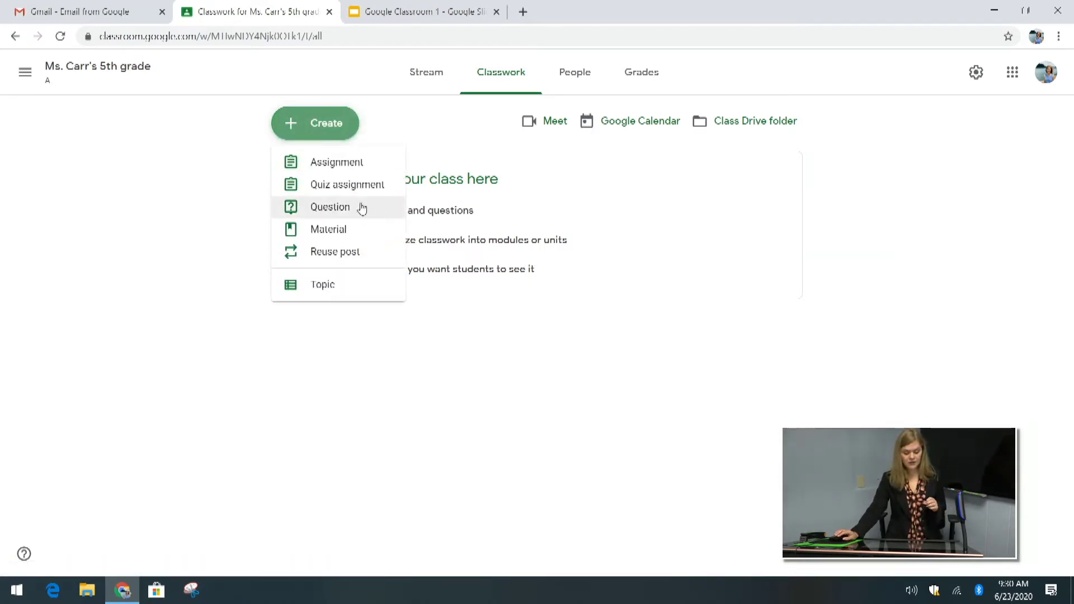
{"action": "left_click", "coordinate": [312, 290]}
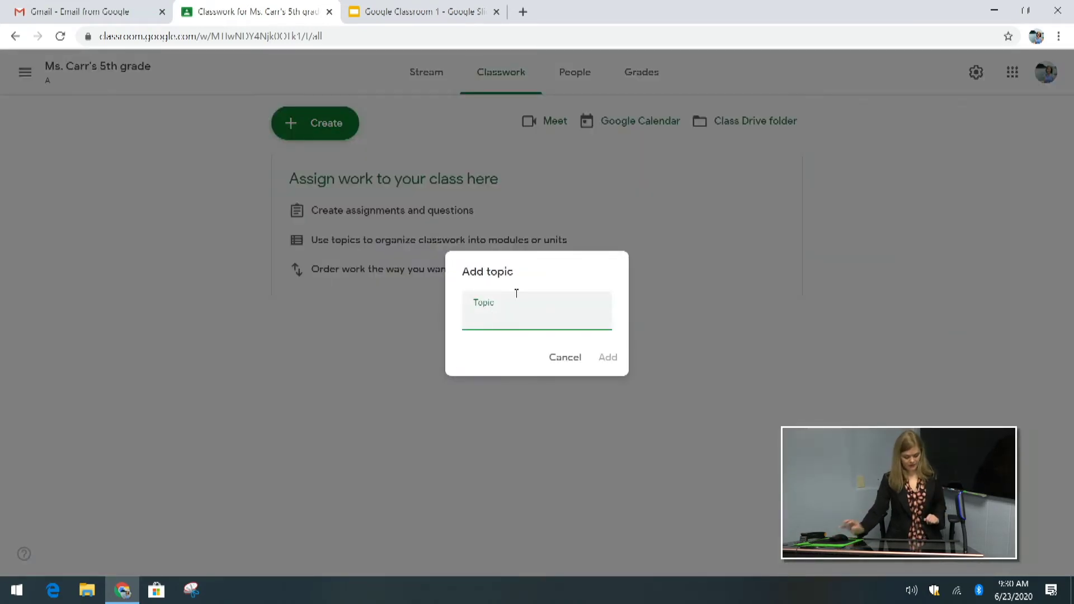
{"action": "type", "text": "Modi"}
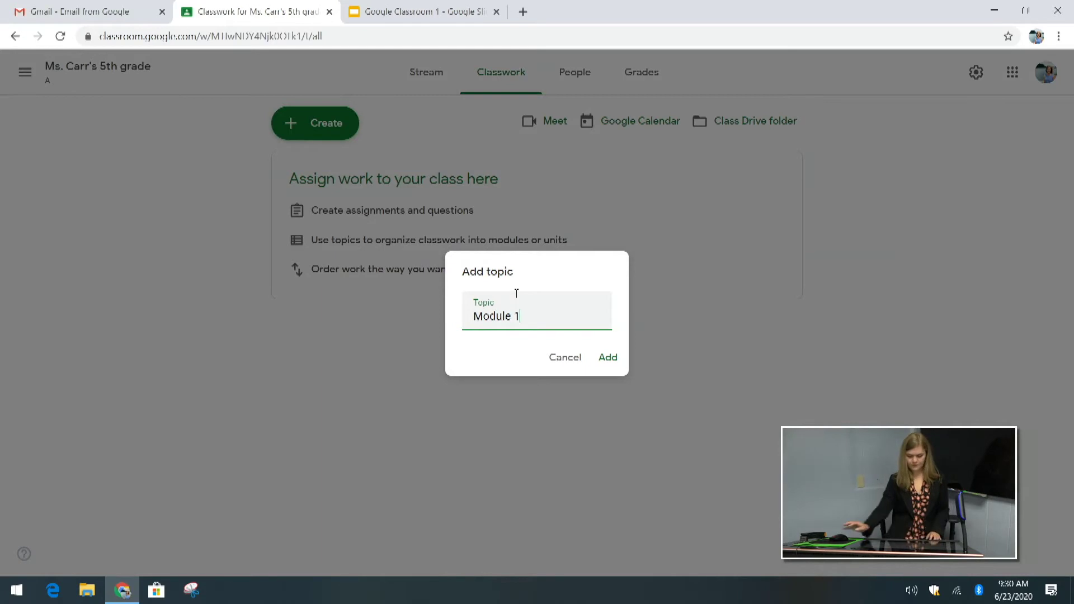
{"action": "left_click", "coordinate": [610, 361]}
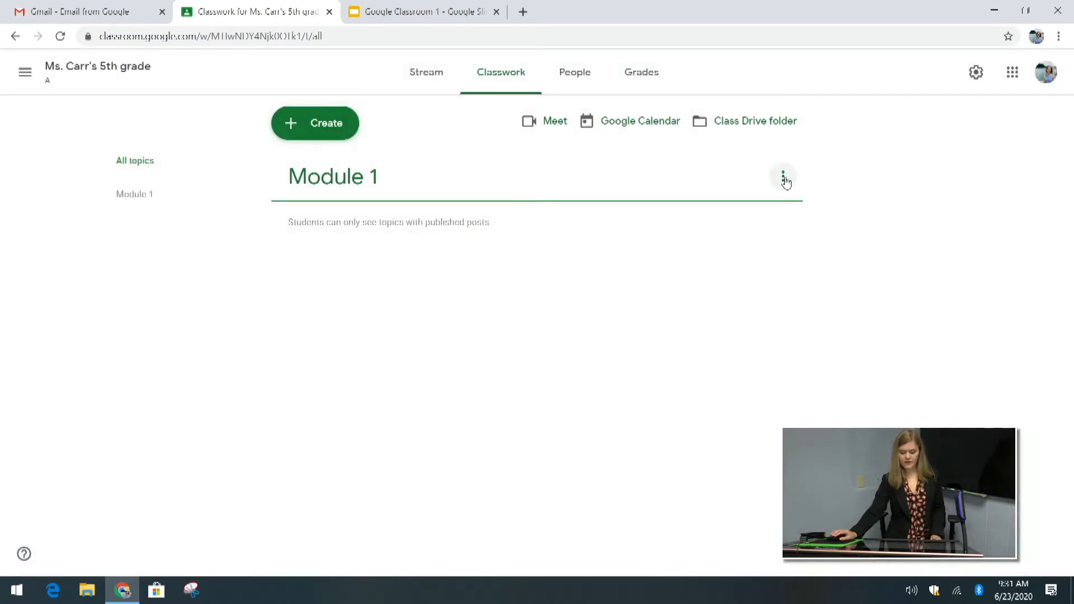
{"action": "left_click", "coordinate": [783, 178]}
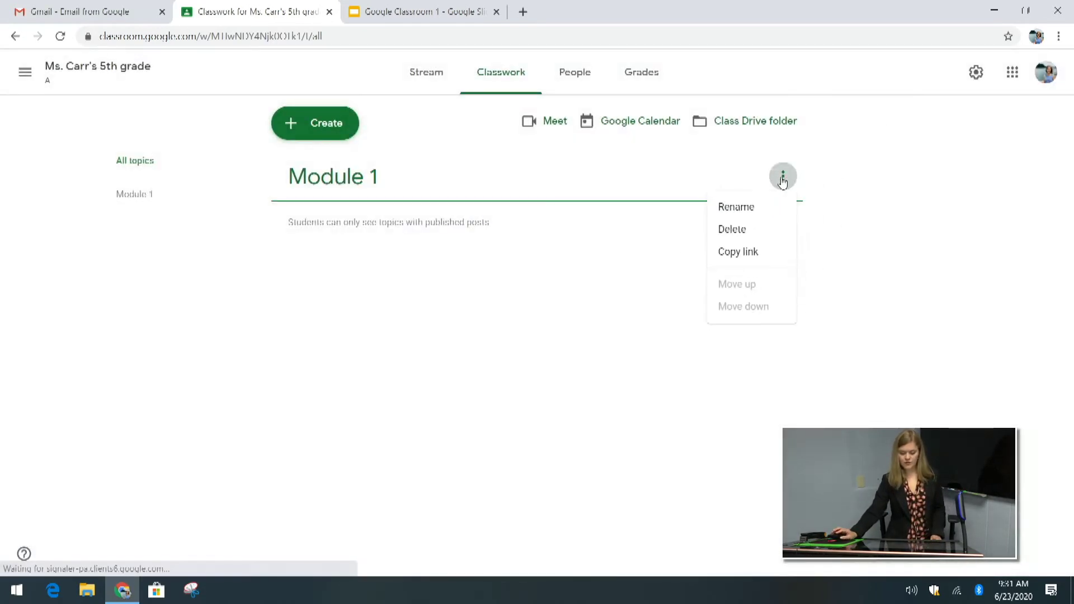
{"action": "left_click", "coordinate": [783, 178]}
Create a new assignment titled "Sample 1" in the class's classwork
{"action": "left_click", "coordinate": [324, 126]}
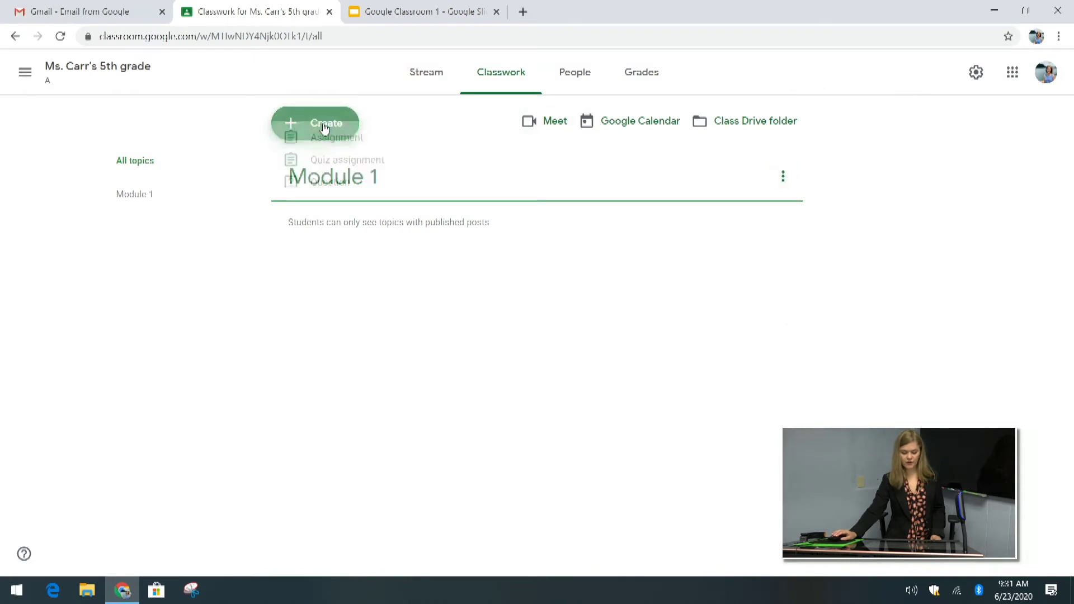
{"action": "left_click", "coordinate": [337, 166]}
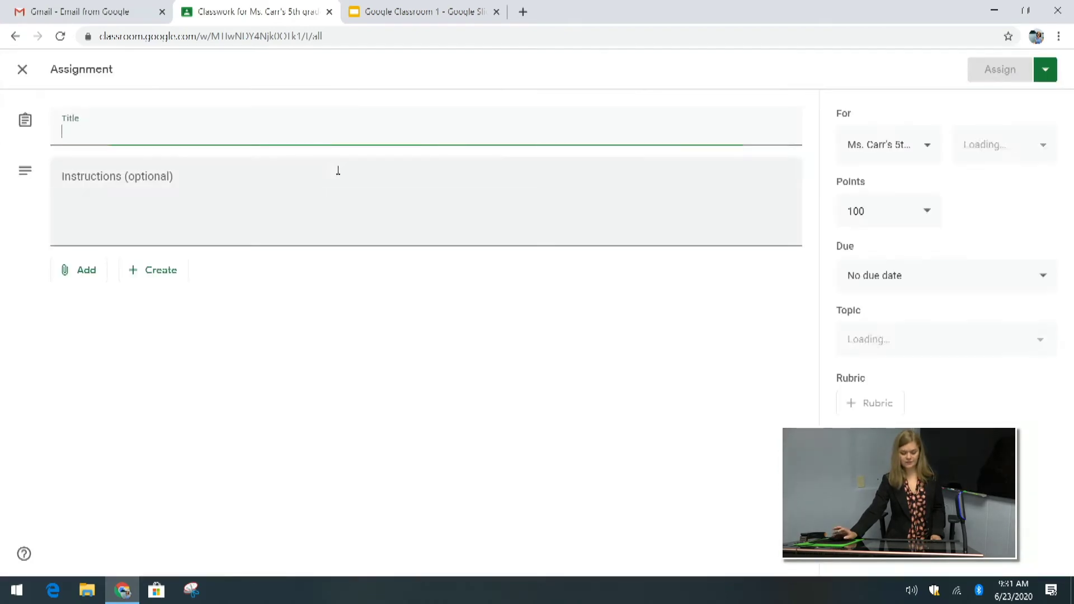
{"action": "left_click", "coordinate": [275, 128]}
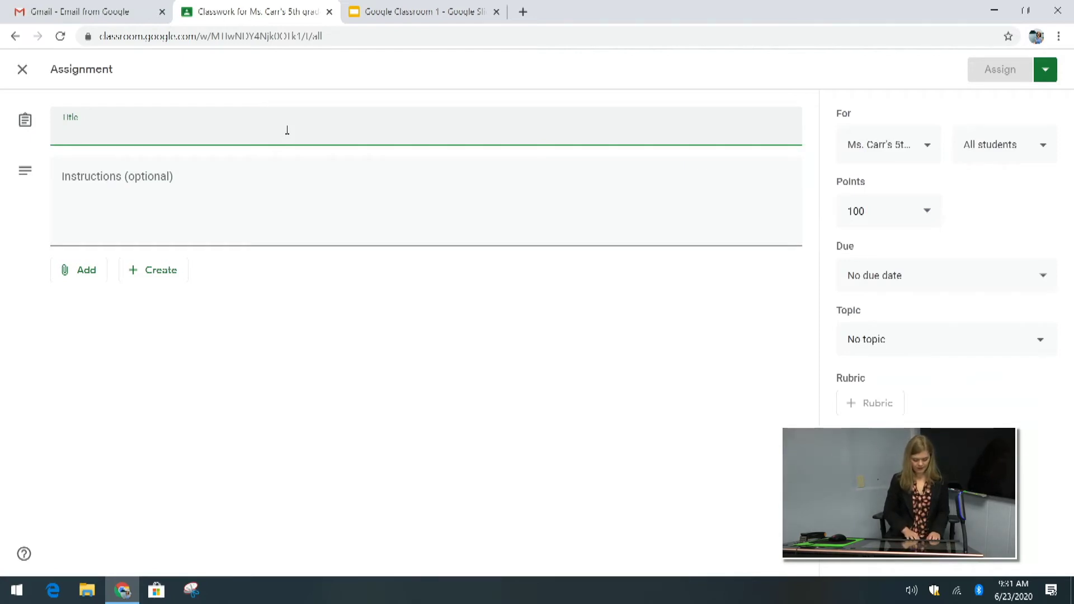
{"action": "type", "text": "Sample 1"}
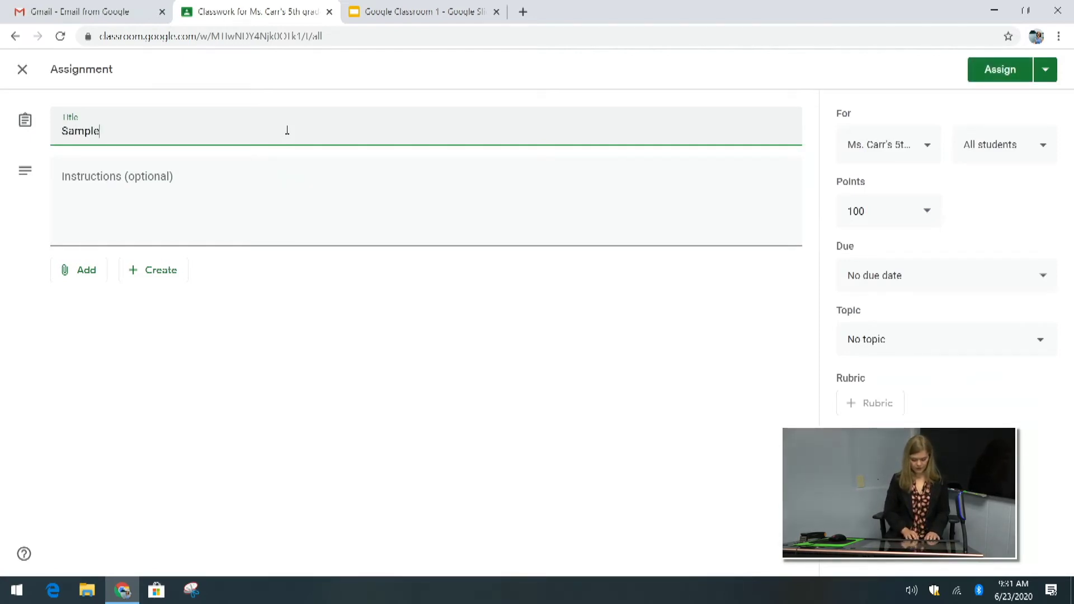
Write the assignment instructions "Students will be able to....." and, after a blank line, "instructions....."
{"action": "left_click", "coordinate": [147, 178]}
{"action": "type", "text": "Stud"}
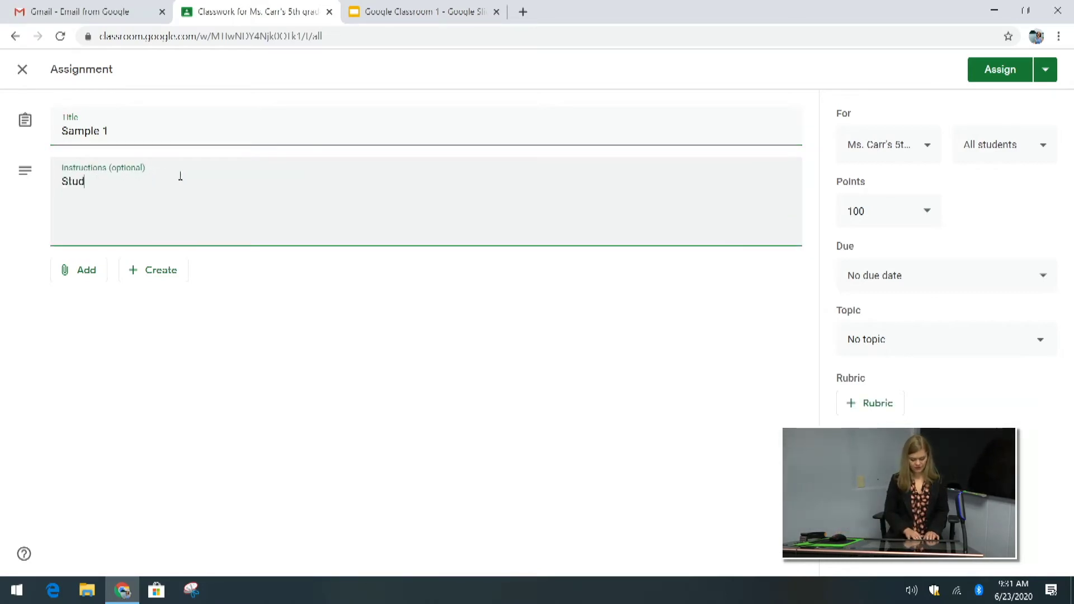
{"action": "type", "text": "net will"}
{"action": "key", "text": "Left"}
{"action": "key", "text": "Left"}
{"action": "key", "text": "Left"}
{"action": "key", "text": "Left"}
{"action": "key", "text": "Left"}
{"action": "key", "text": "Left"}
{"action": "key", "text": "BackSpace"}
{"action": "key", "text": "BackSpace"}
{"action": "type", "text": "en"}
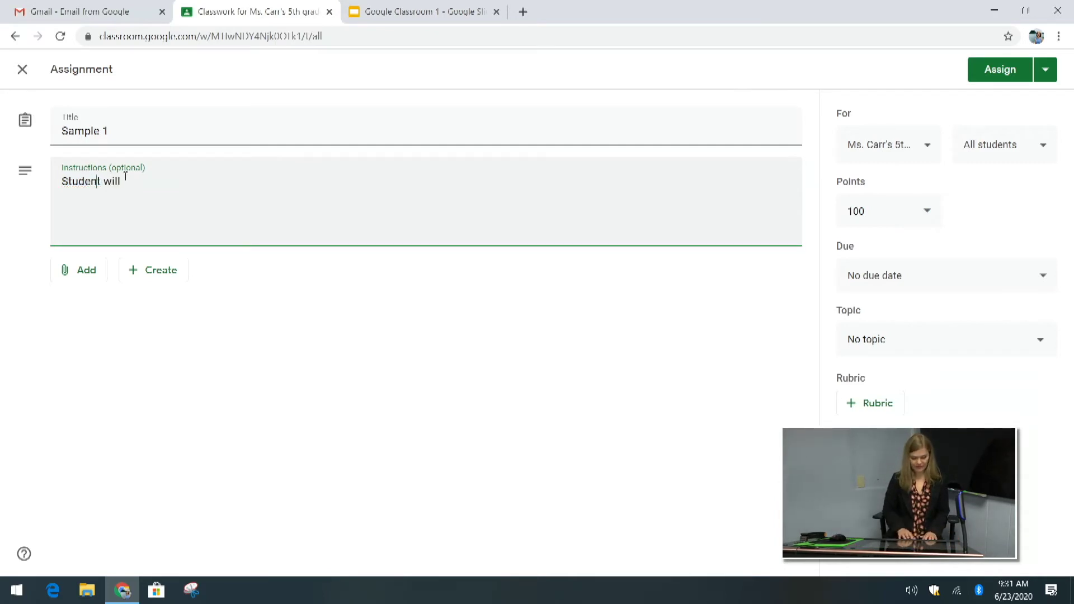
{"action": "key", "text": "Right"}
{"action": "type", "text": "s will be a"}
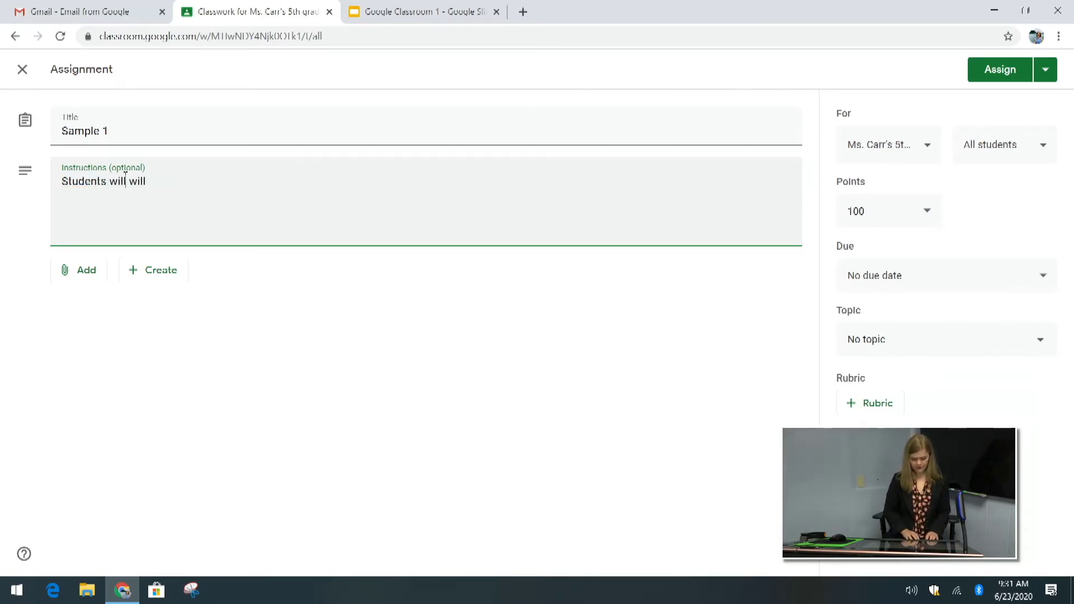
{"action": "type", "text": "ble to....."}
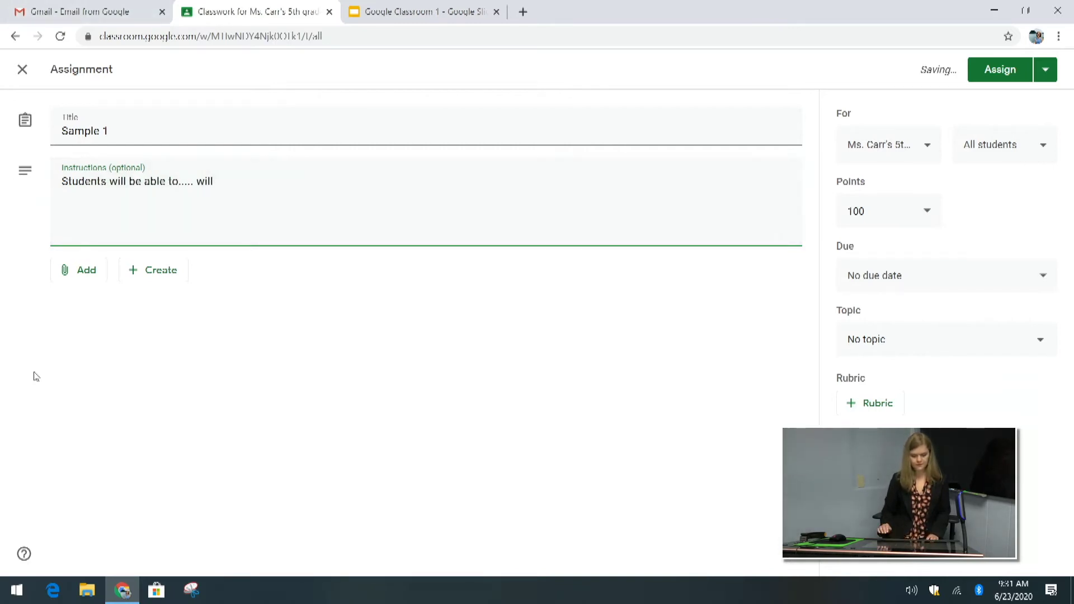
{"action": "key", "text": "BackSpace"}
{"action": "key", "text": "BackSpace"}
{"action": "key", "text": "BackSpace"}
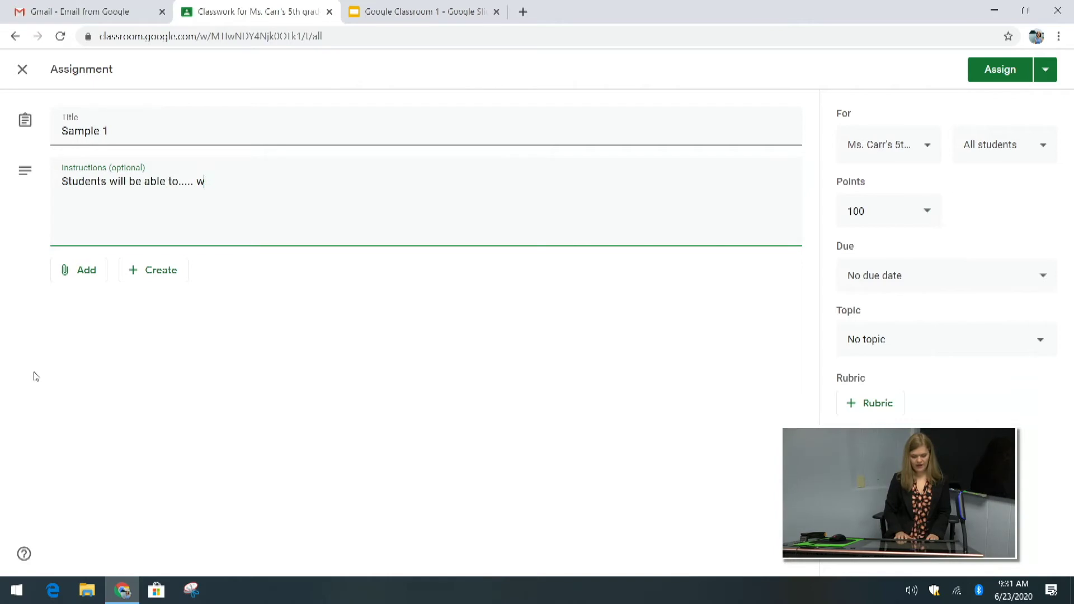
{"action": "type", "text": "instructions....."}
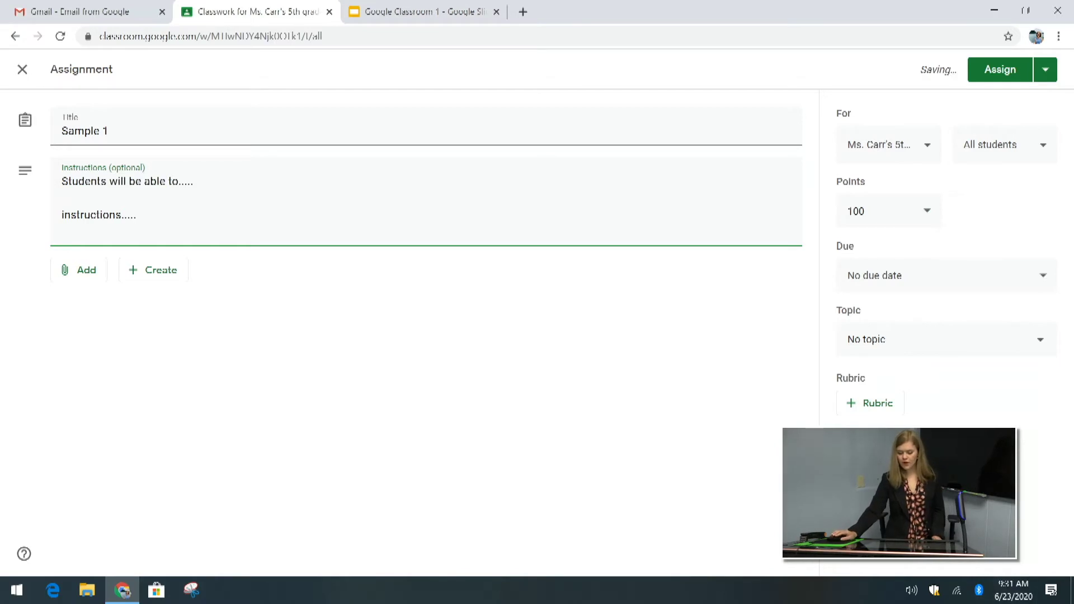
Look at the assignment's points setting and its Ungraded option without changing the value
{"action": "left_click", "coordinate": [932, 211]}
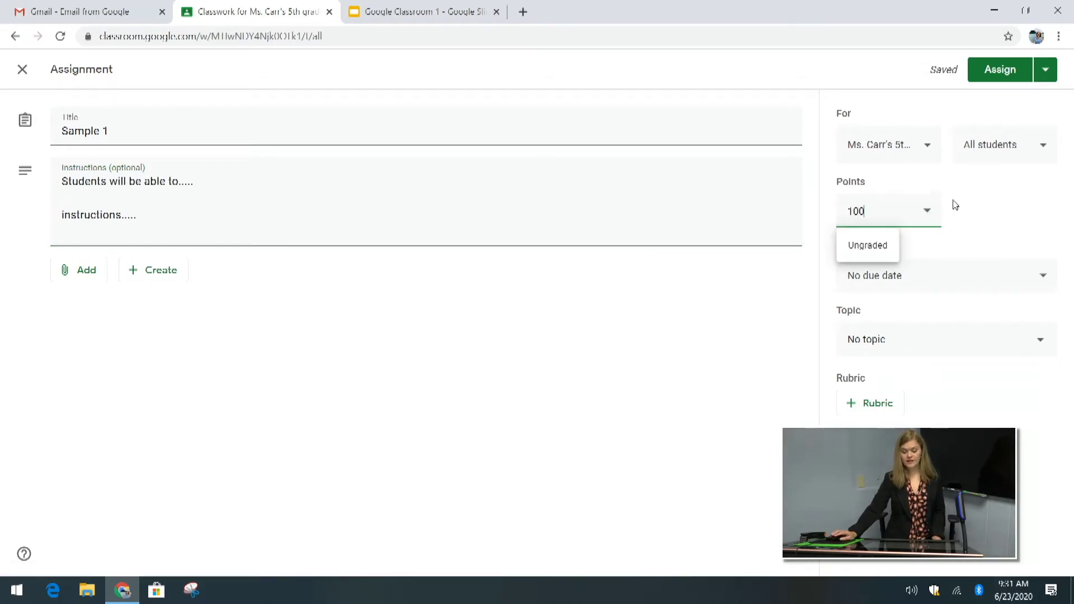
{"action": "left_click_drag", "start_coordinate": [853, 210], "coordinate": [831, 218]}
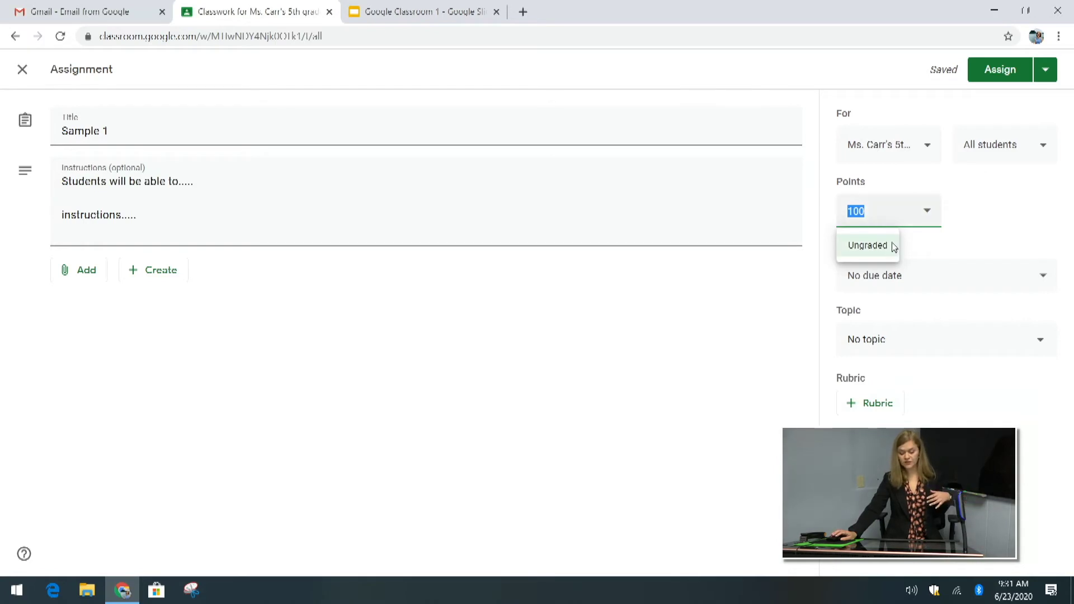
{"action": "left_click", "coordinate": [928, 215]}
{"action": "left_click", "coordinate": [928, 216]}
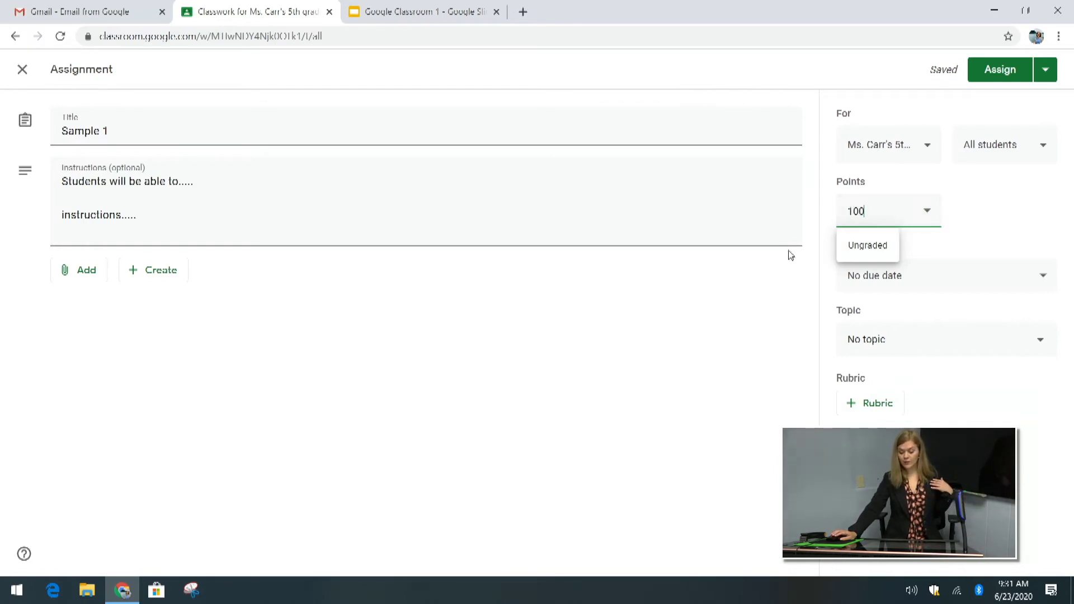
{"action": "left_click", "coordinate": [1051, 231]}
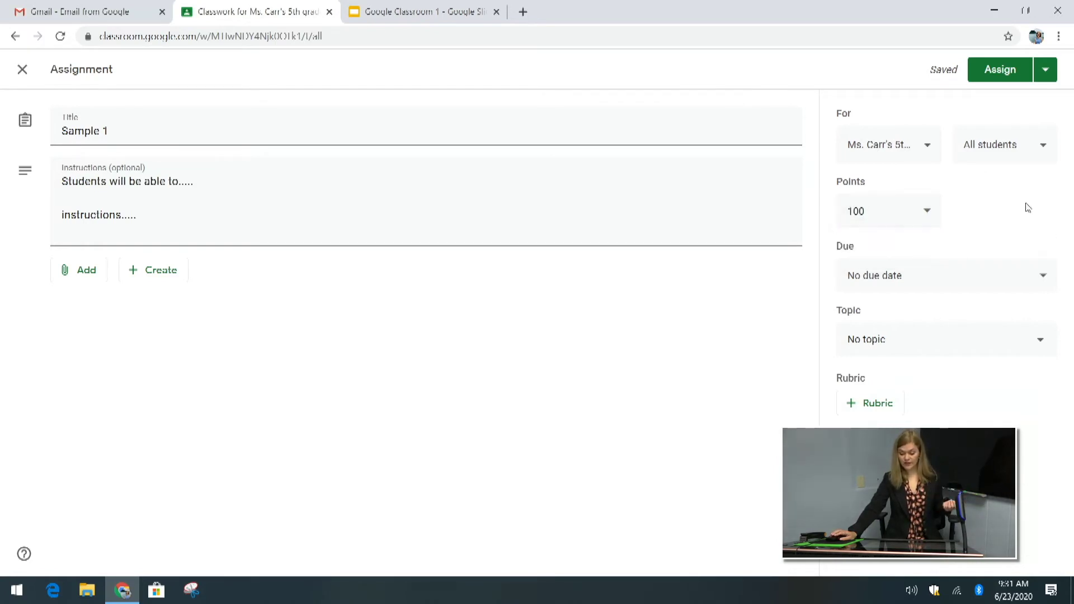
Examine which students and which classes the assignment can be given to, without changing either selection
{"action": "left_click", "coordinate": [1026, 152]}
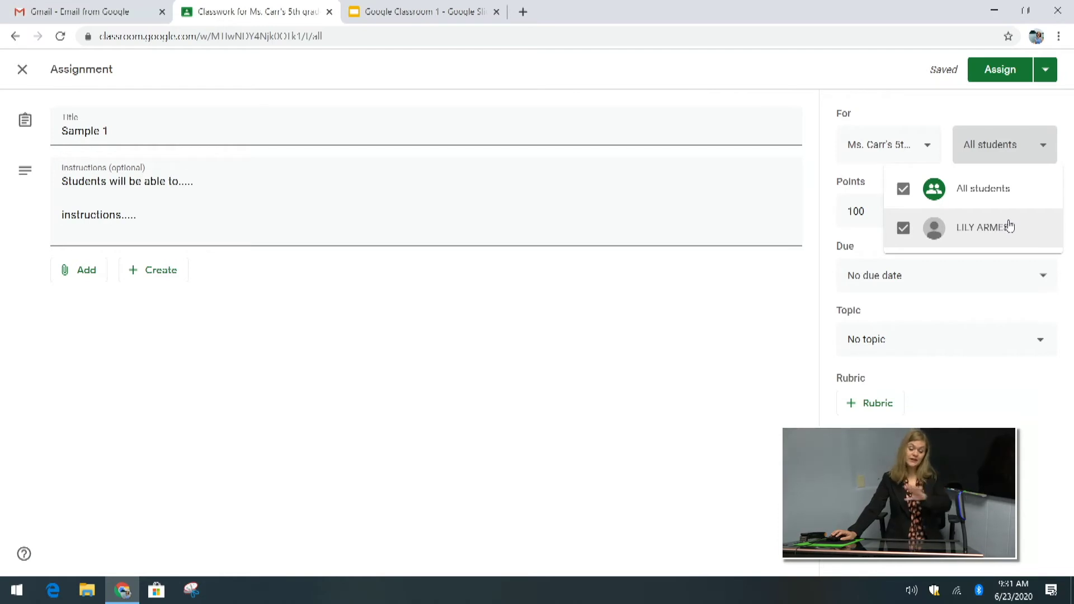
{"action": "left_click", "coordinate": [1046, 148]}
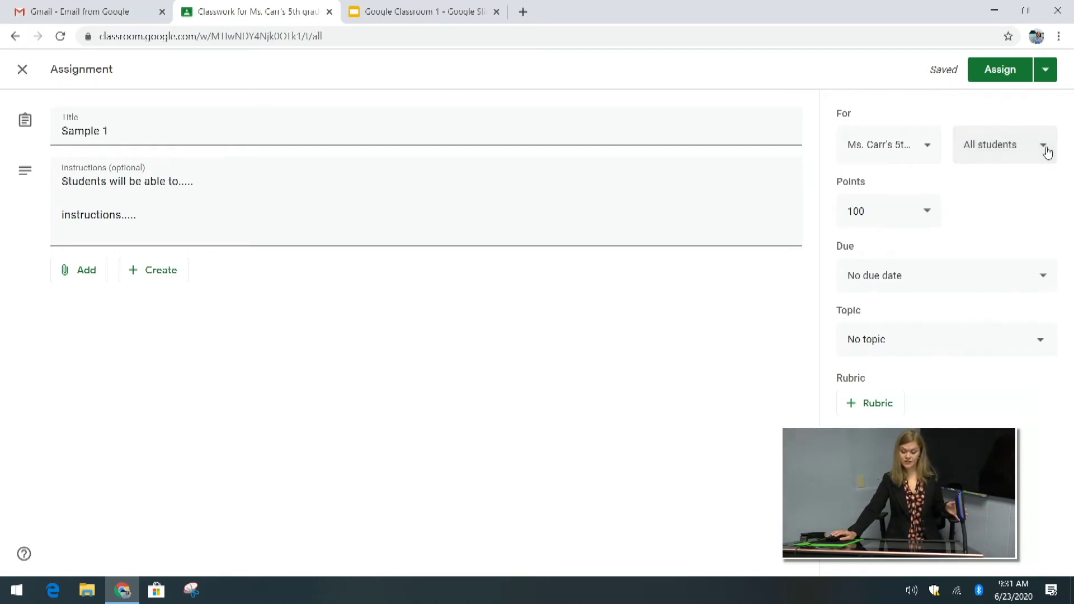
{"action": "left_click", "coordinate": [926, 148]}
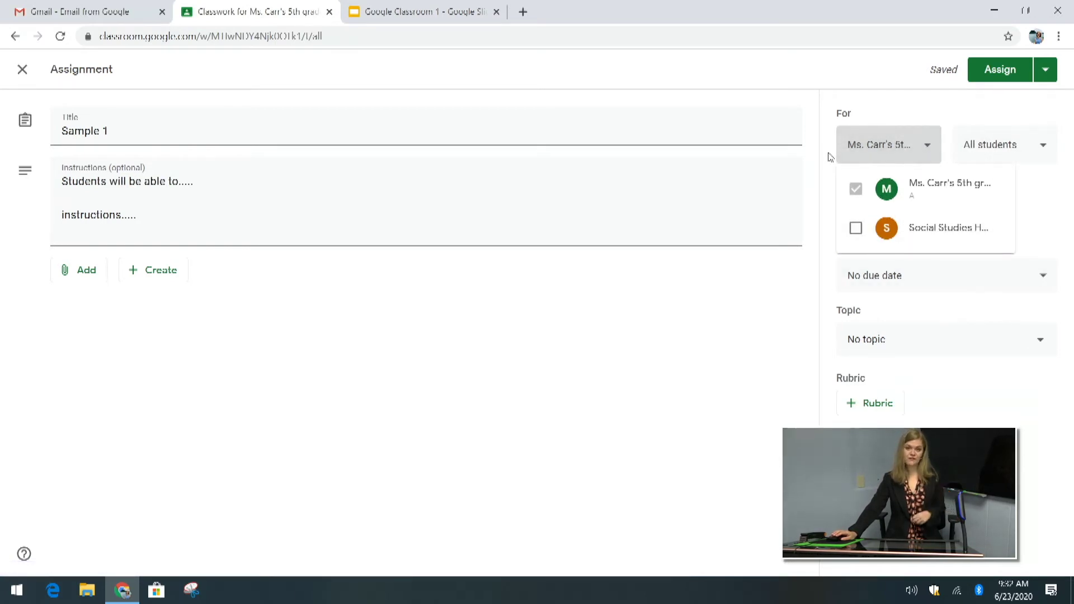
{"action": "left_click", "coordinate": [922, 151]}
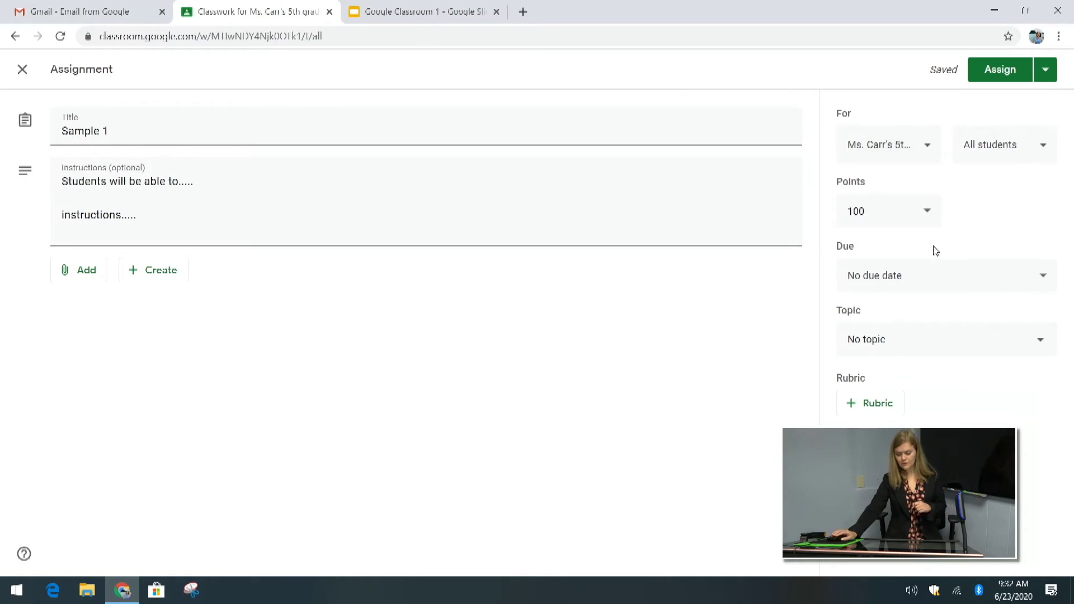
Set the assignment's due date to Jun 25, 2020 and file it under the Module 1 topic
{"action": "left_click", "coordinate": [960, 283]}
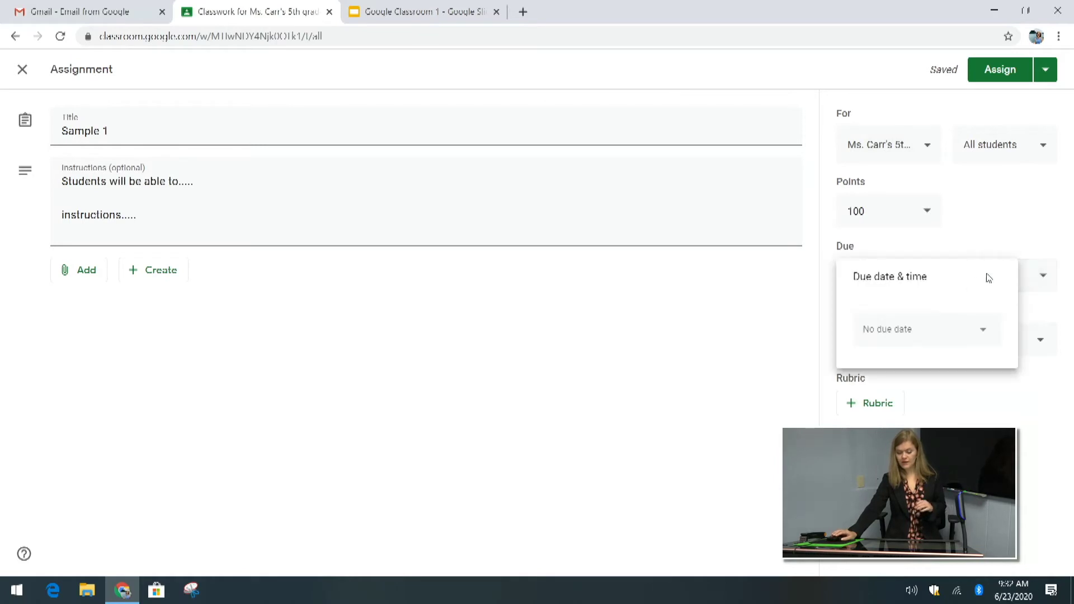
{"action": "left_click", "coordinate": [925, 341]}
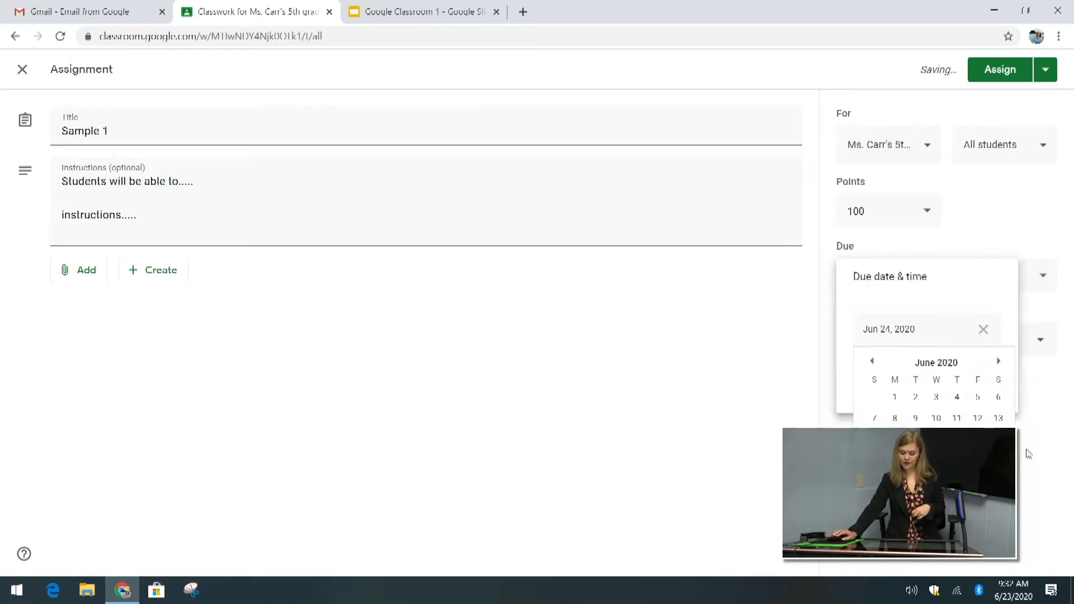
{"action": "left_click", "coordinate": [956, 461]}
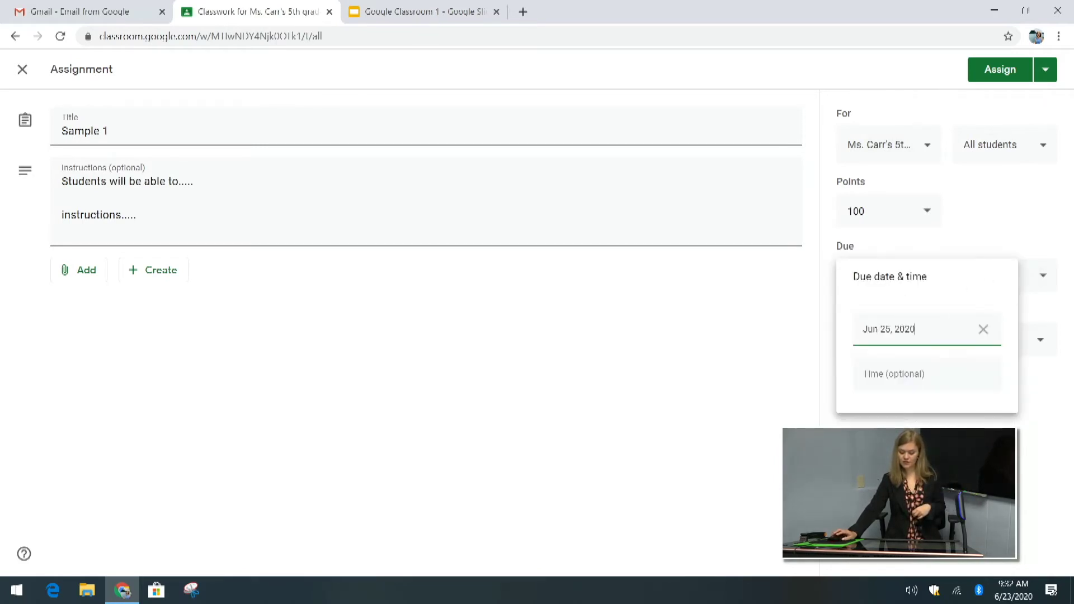
{"action": "left_click", "coordinate": [985, 225]}
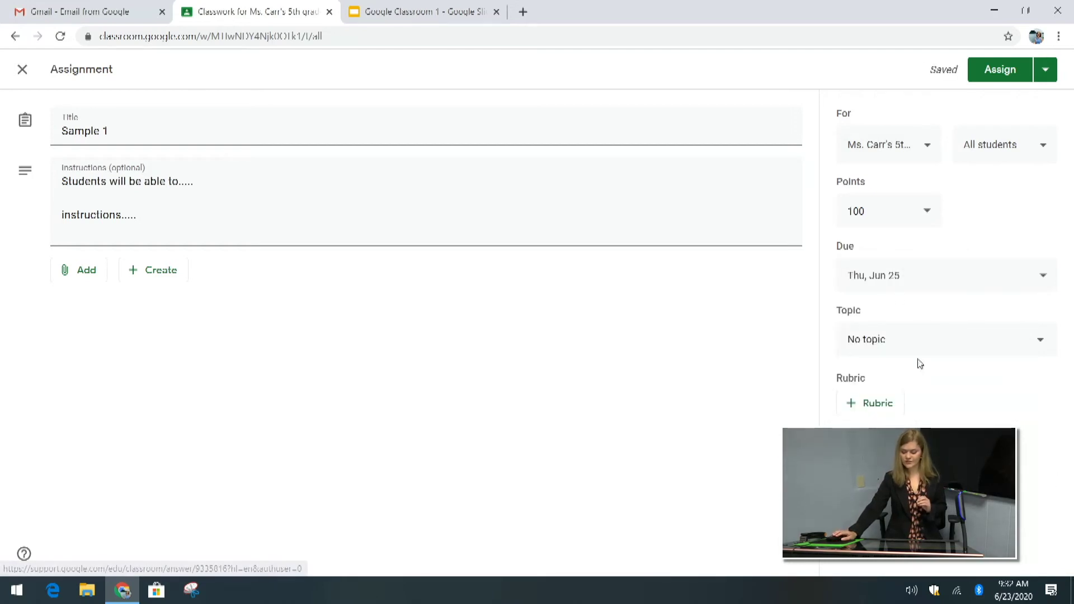
{"action": "left_click", "coordinate": [888, 346]}
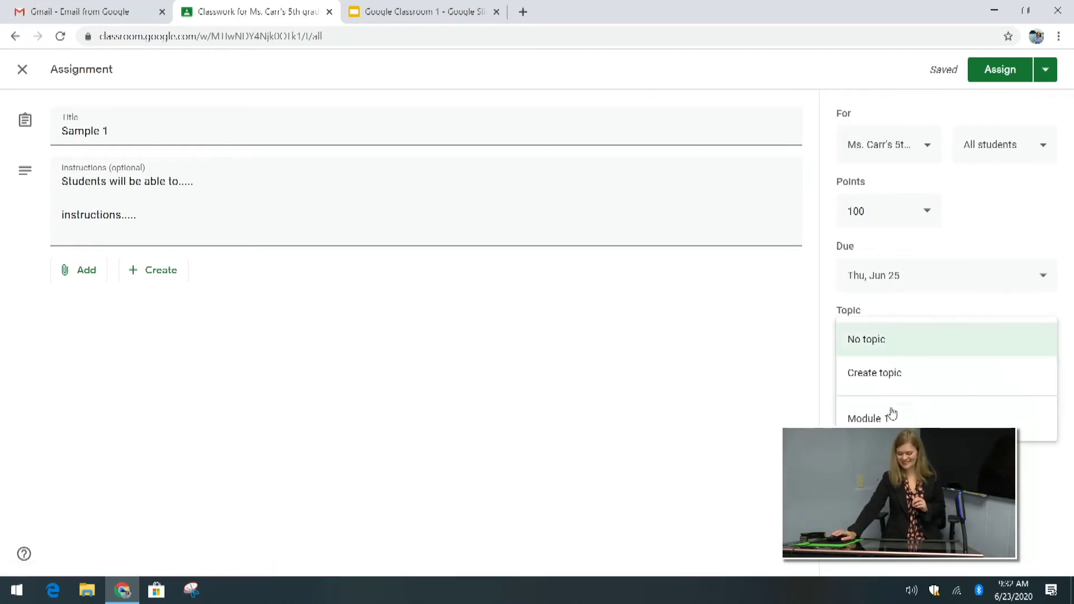
{"action": "left_click", "coordinate": [876, 421]}
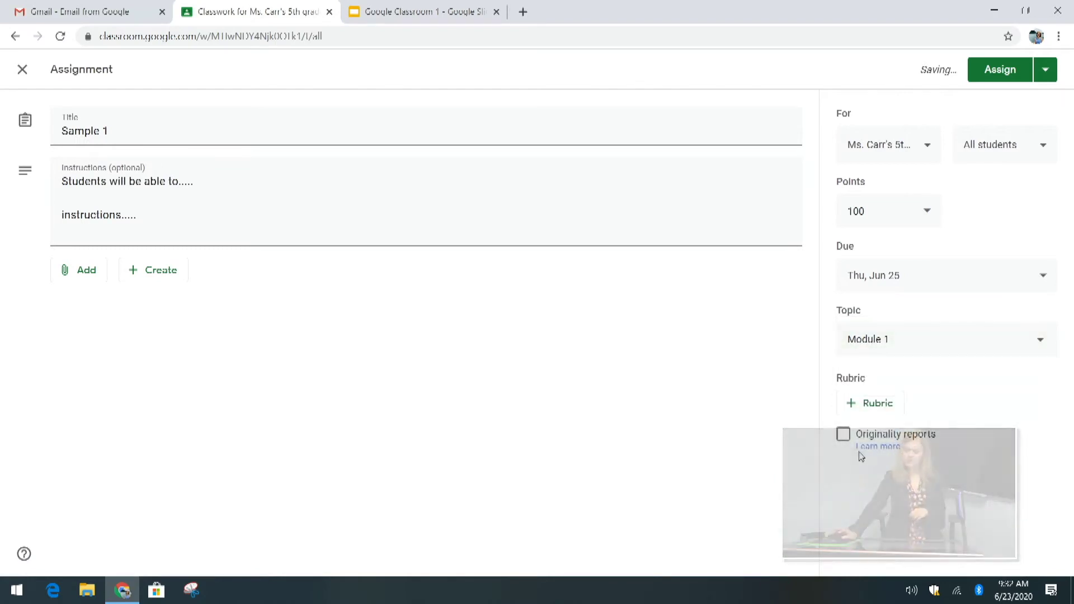
Look at the rubric options, then create a new rubric for the assignment and title its first criterion "Style"
{"action": "left_click", "coordinate": [878, 407]}
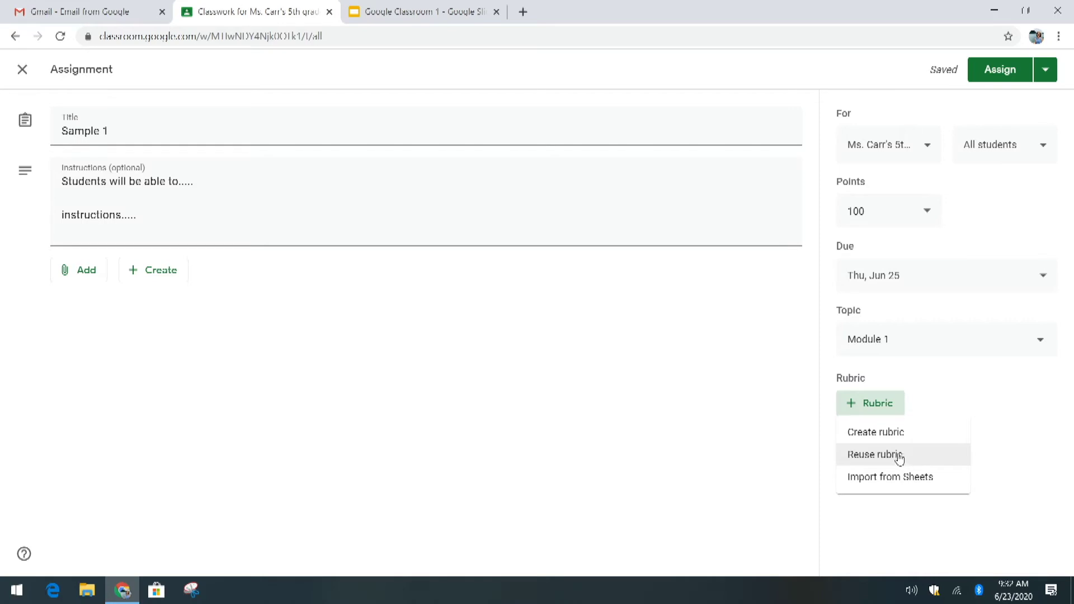
{"action": "left_click", "coordinate": [899, 500]}
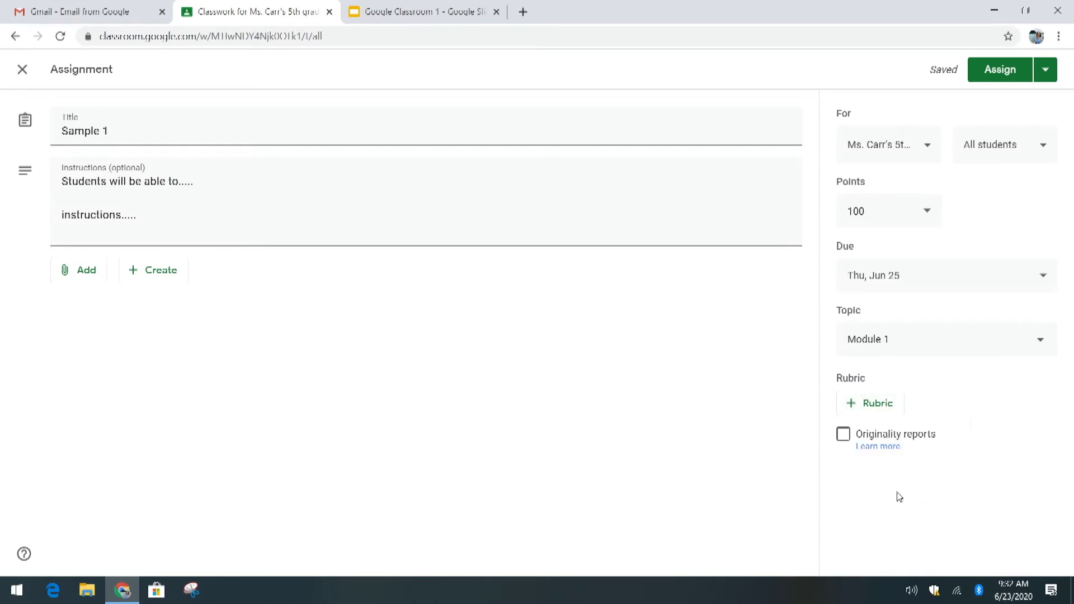
{"action": "left_click", "coordinate": [891, 406]}
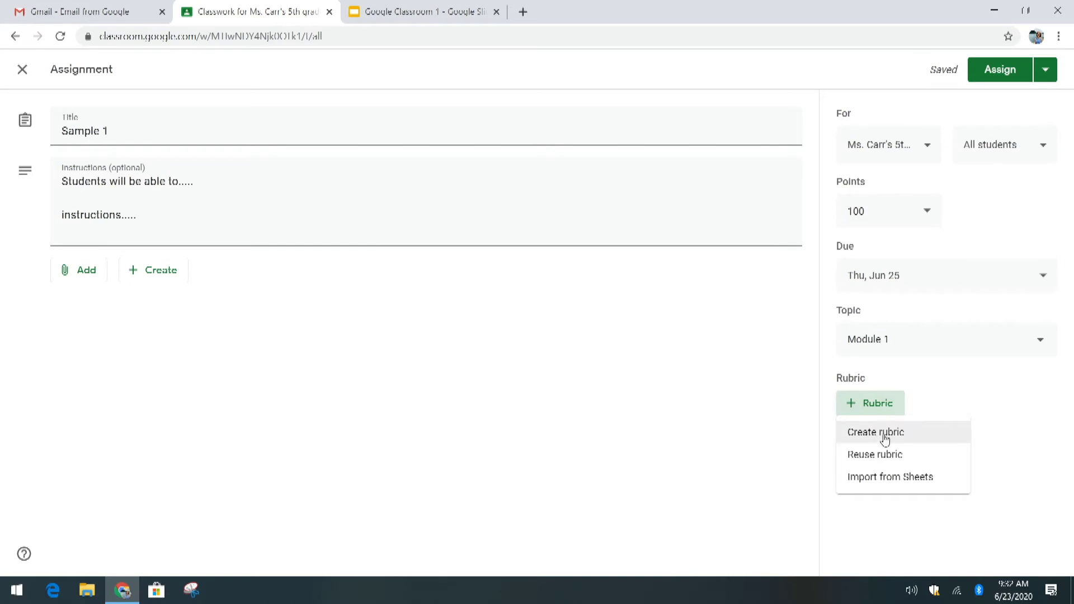
{"action": "left_click", "coordinate": [886, 440]}
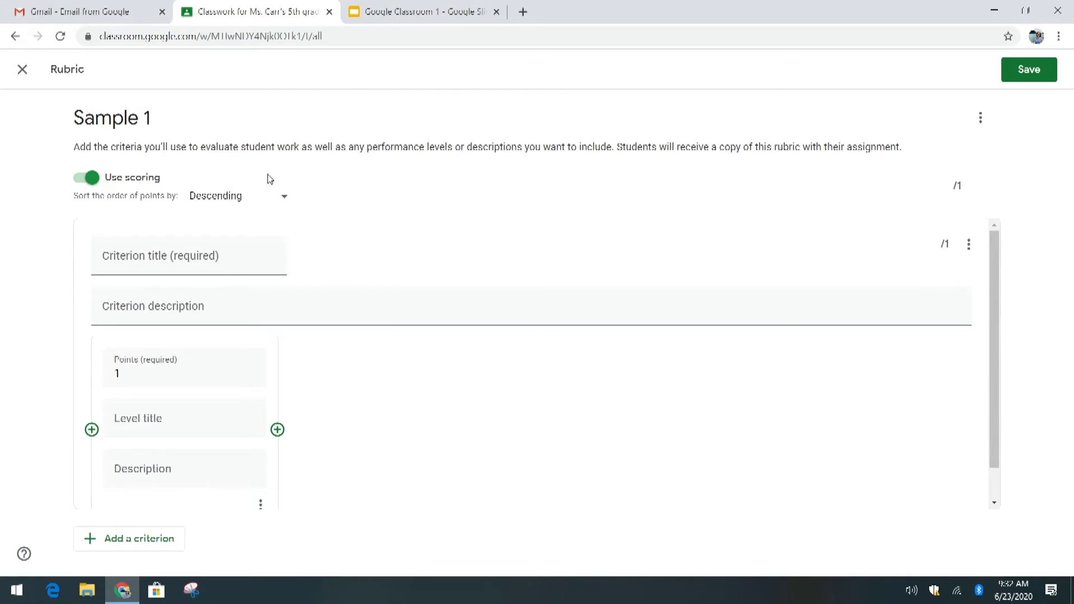
{"action": "left_click", "coordinate": [176, 265]}
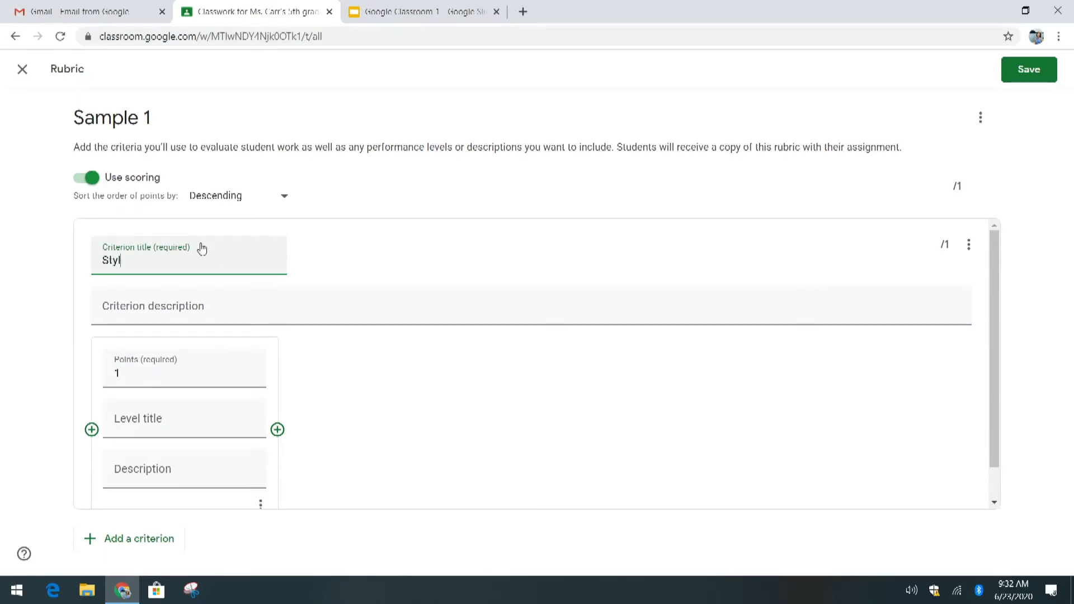
Describe the Style criterion as "Students use proper syntax and grammar throughout."
{"action": "left_click", "coordinate": [243, 310]}
{"action": "type", "text": "Students"}
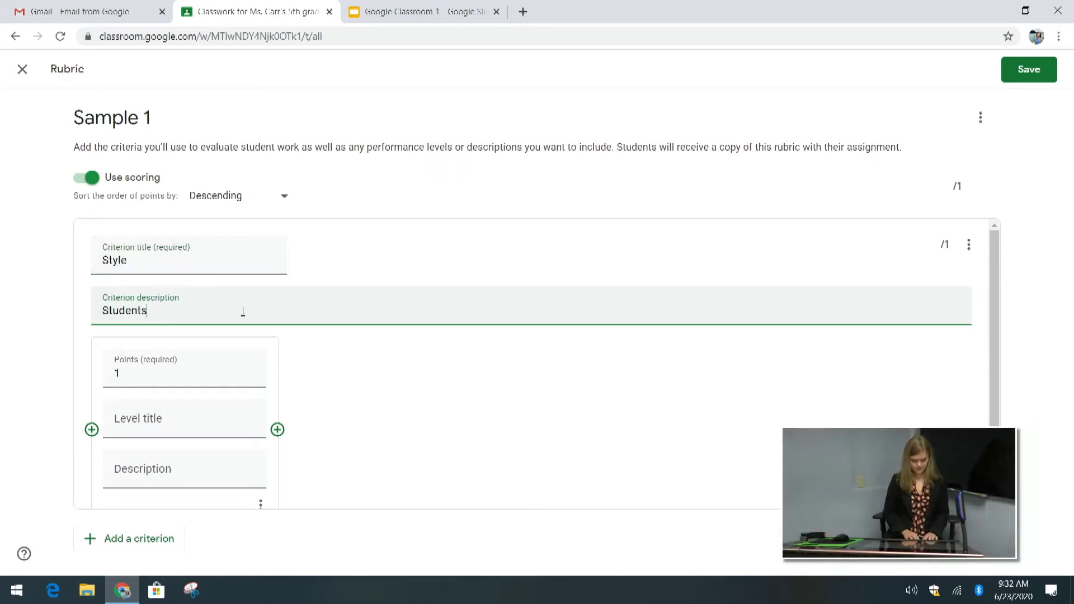
{"action": "type", "text": " use"}
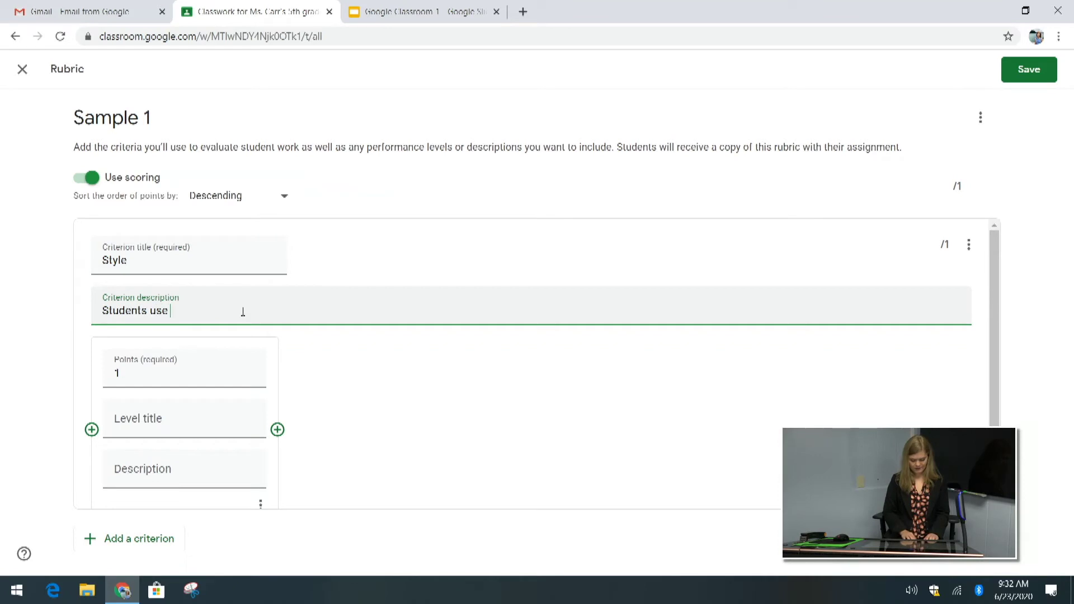
{"action": "type", "text": " proper syntax and grammer thou"}
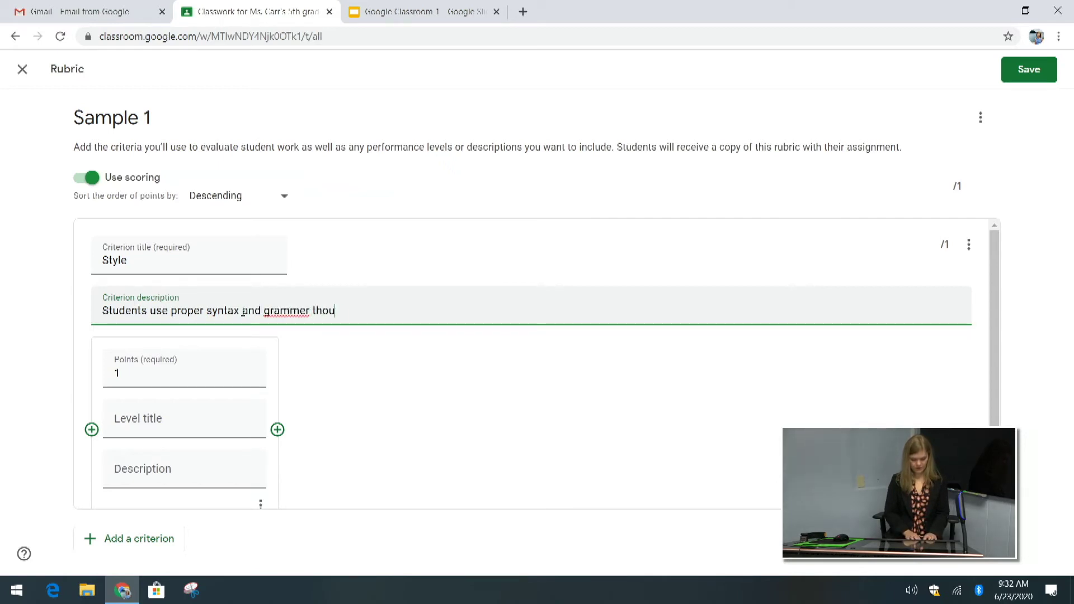
{"action": "key", "text": "BackSpace"}
{"action": "key", "text": "BackSpace"}
{"action": "key", "text": "BackSpace"}
{"action": "key", "text": "BackSpace"}
{"action": "key", "text": "BackSpace"}
{"action": "key", "text": "BackSpace"}
{"action": "key", "text": "BackSpace"}
{"action": "type", "text": "ar throughout."}
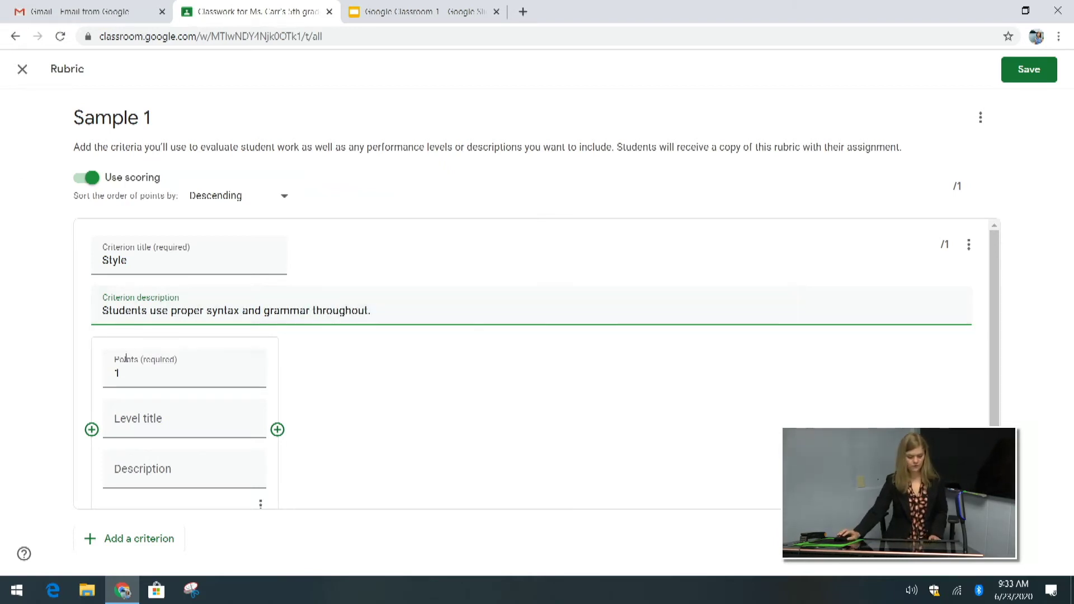
Set the points of the Style criterion's first level to 4
{"action": "left_click", "coordinate": [143, 385]}
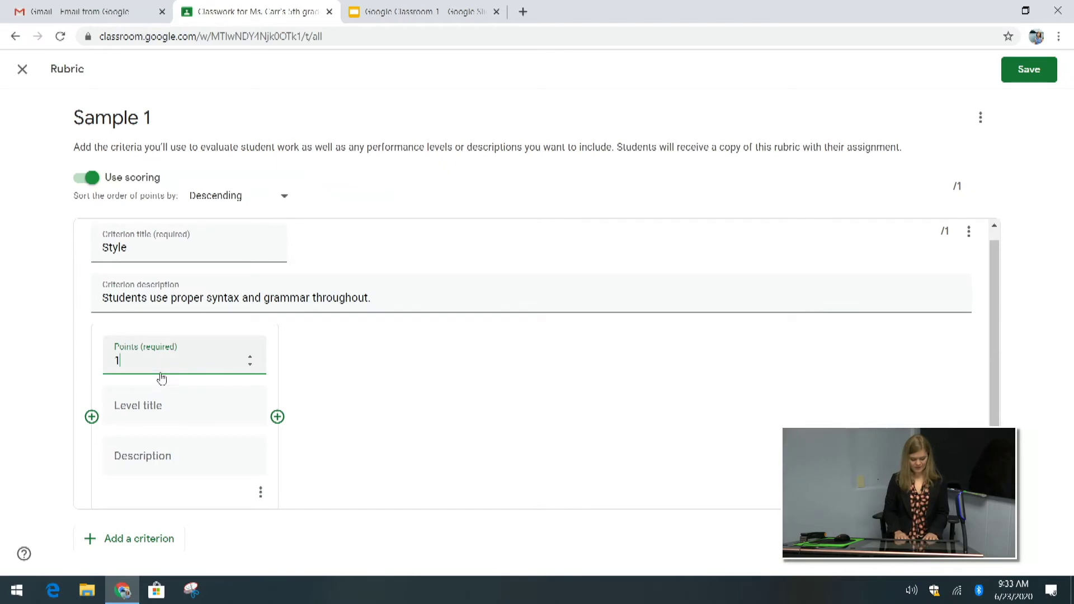
{"action": "key", "text": "BackSpace"}
{"action": "type", "text": "4"}
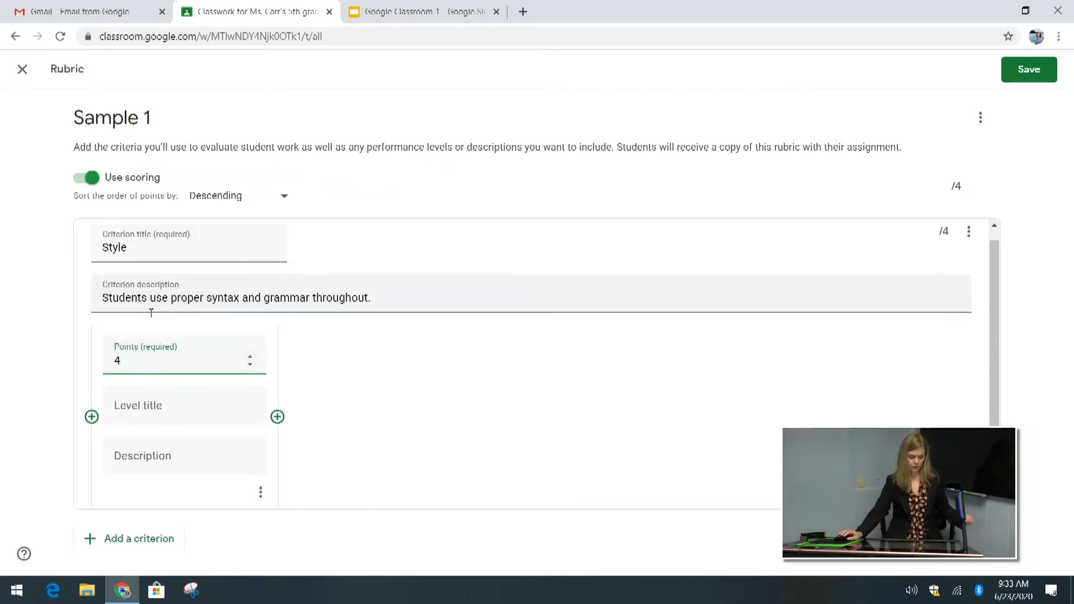
Try to save the rubric with two extra levels on the Style criterion, then discard the rubric
{"action": "left_click", "coordinate": [277, 417]}
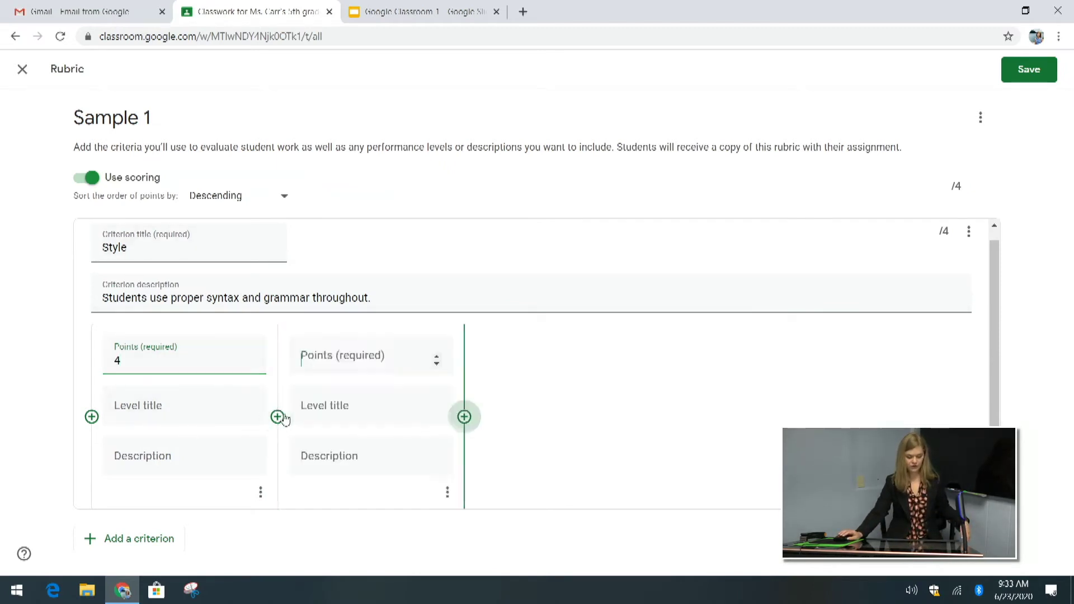
{"action": "left_click", "coordinate": [464, 417]}
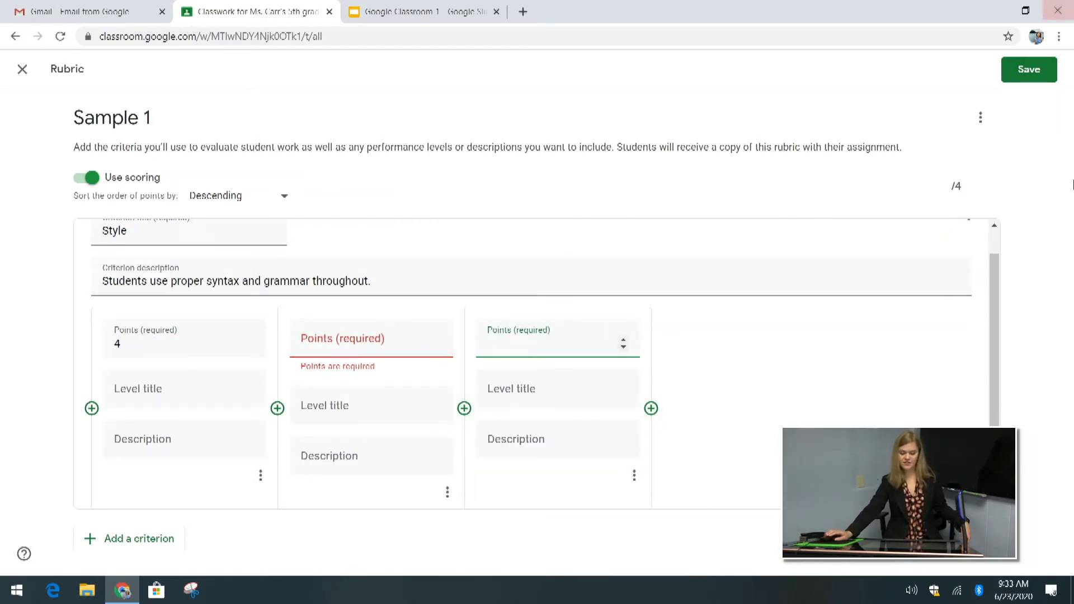
{"action": "left_click", "coordinate": [1024, 82]}
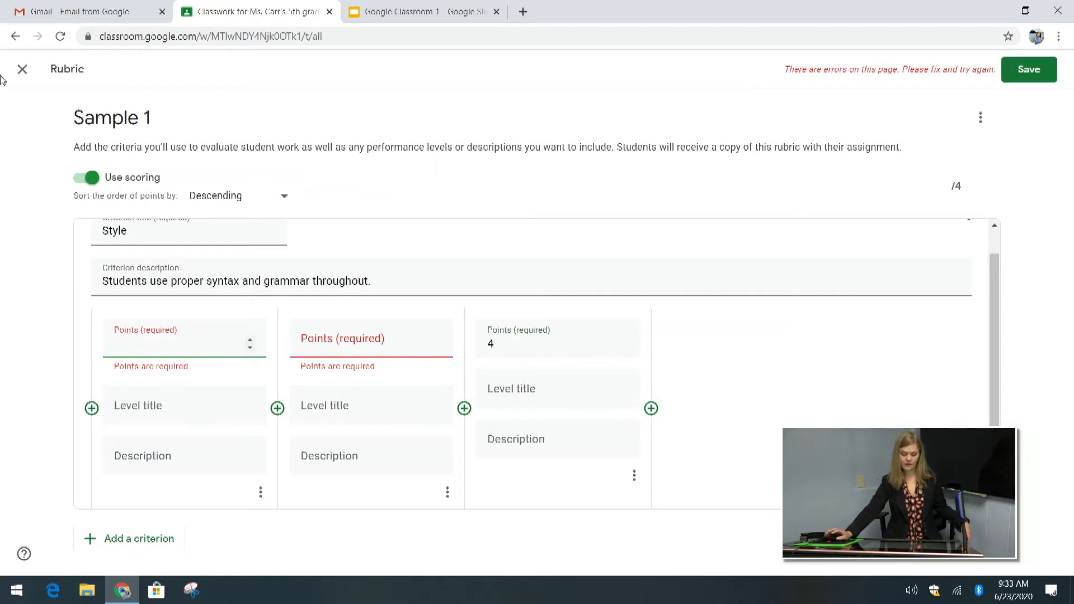
{"action": "left_click", "coordinate": [22, 68]}
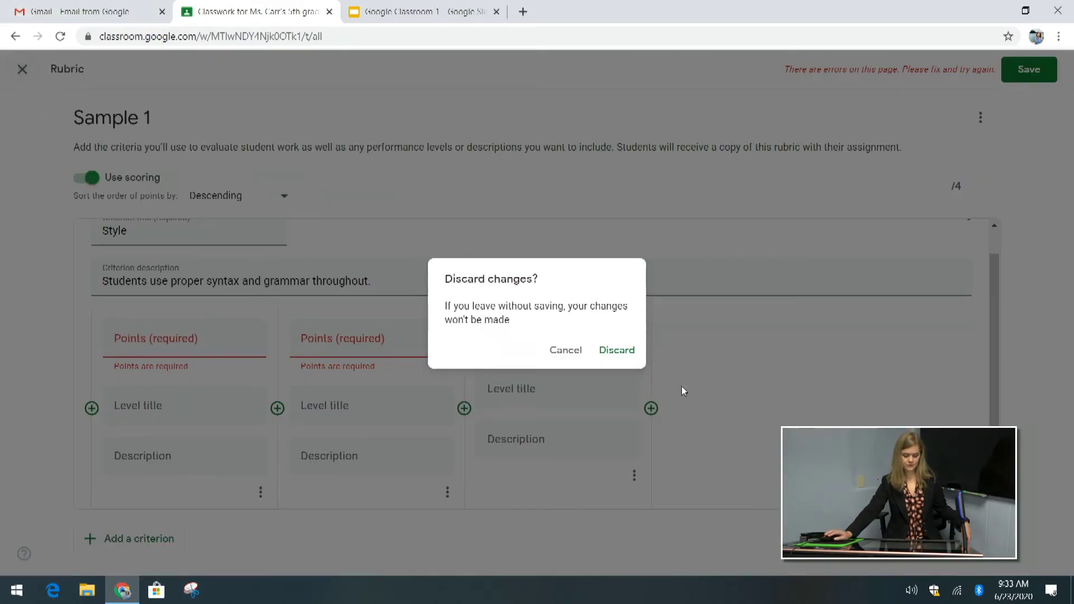
{"action": "left_click", "coordinate": [617, 350]}
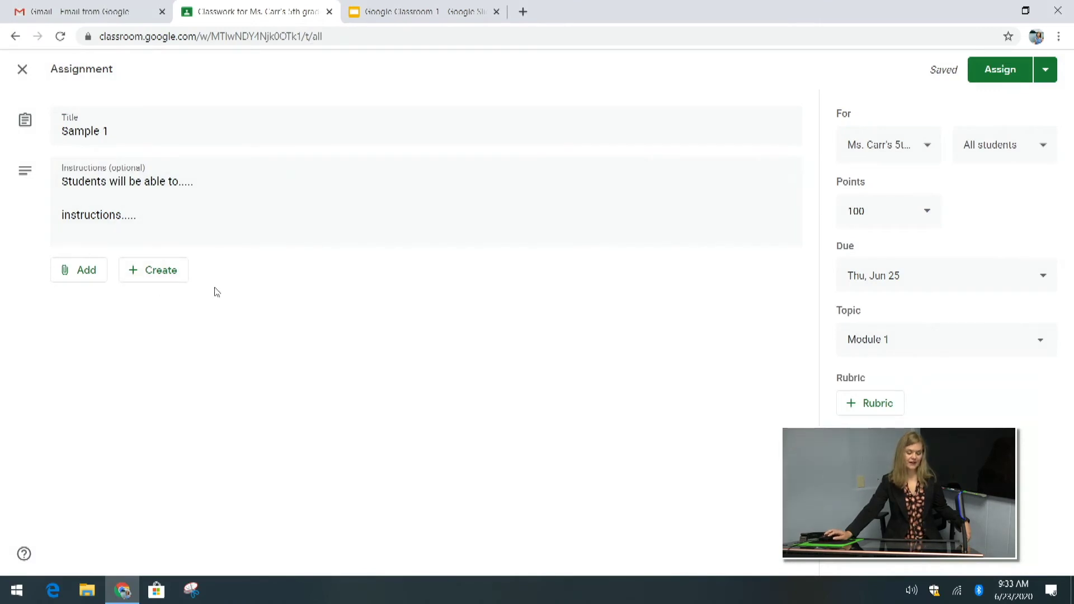
Review the attachment options, then create a new Google Docs file for the assignment and title it "Sample 1 Essay"
{"action": "left_click", "coordinate": [68, 277]}
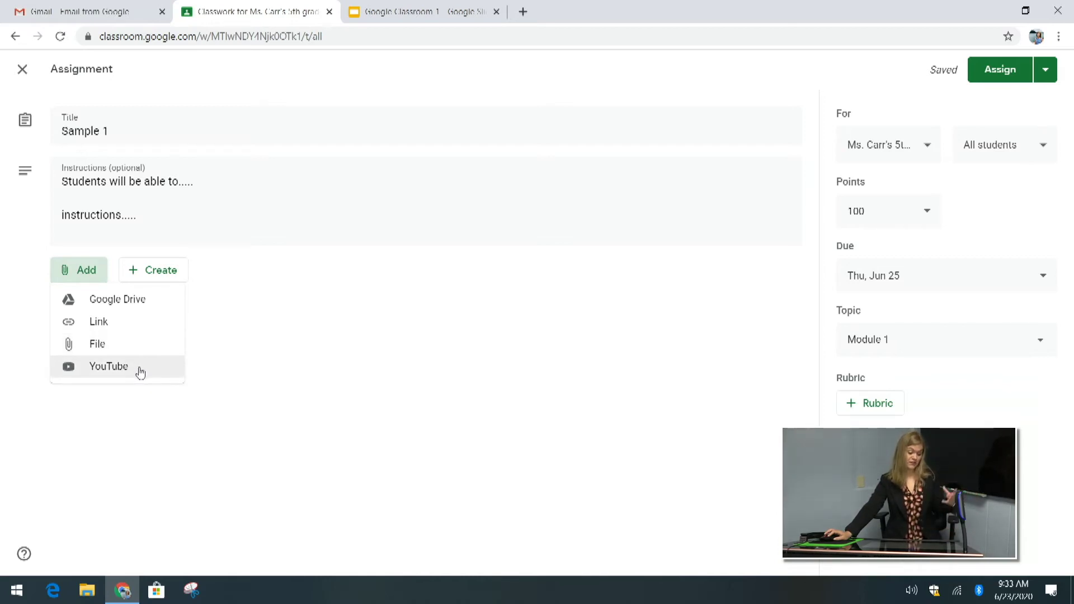
{"action": "left_click", "coordinate": [177, 272]}
{"action": "left_click", "coordinate": [174, 272]}
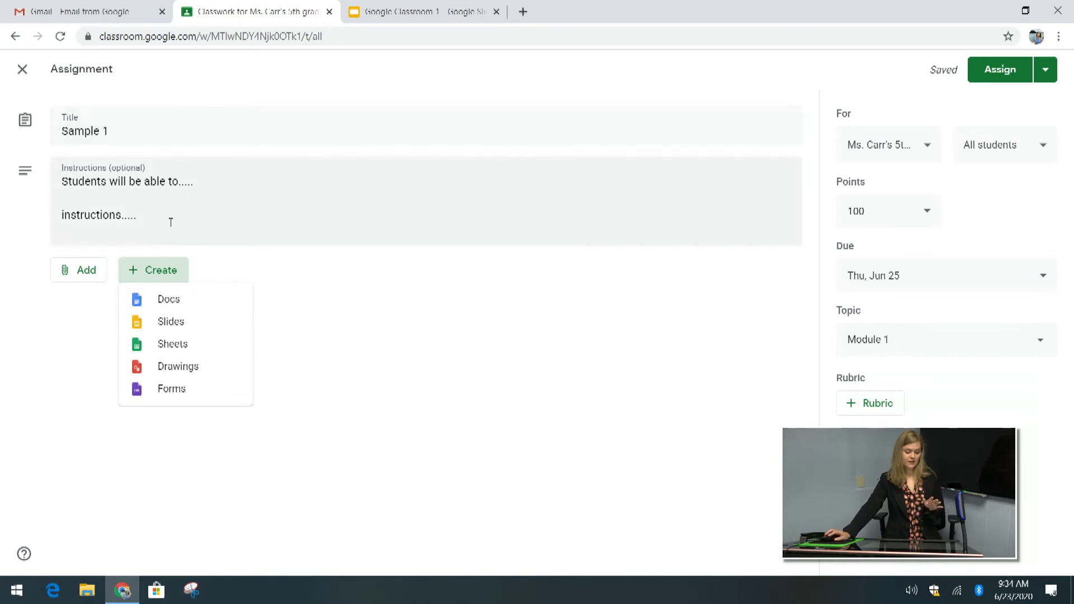
{"action": "left_click", "coordinate": [178, 305]}
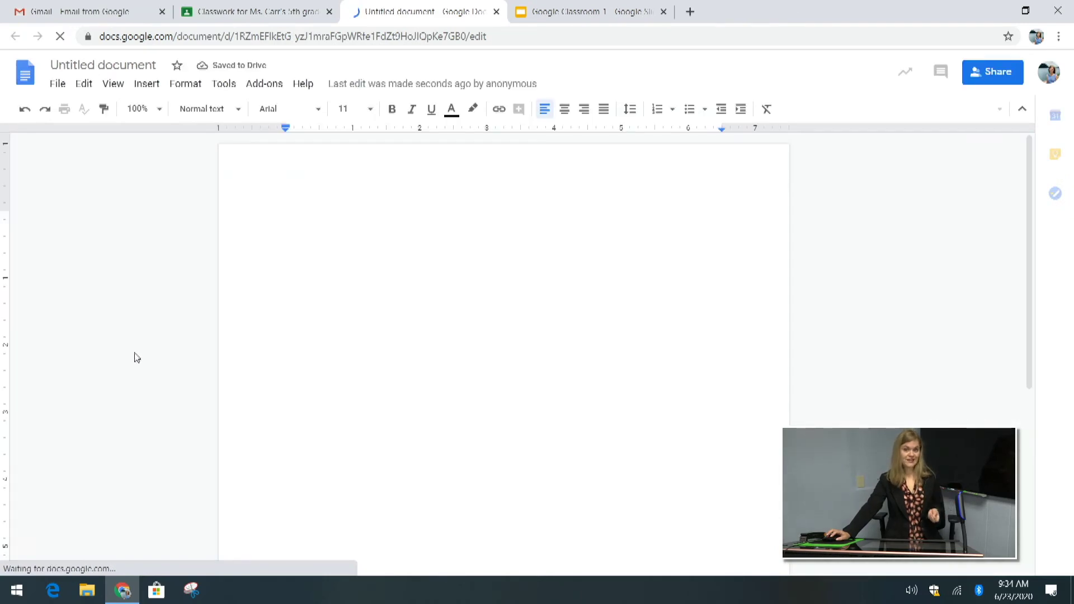
{"action": "left_click", "coordinate": [135, 70]}
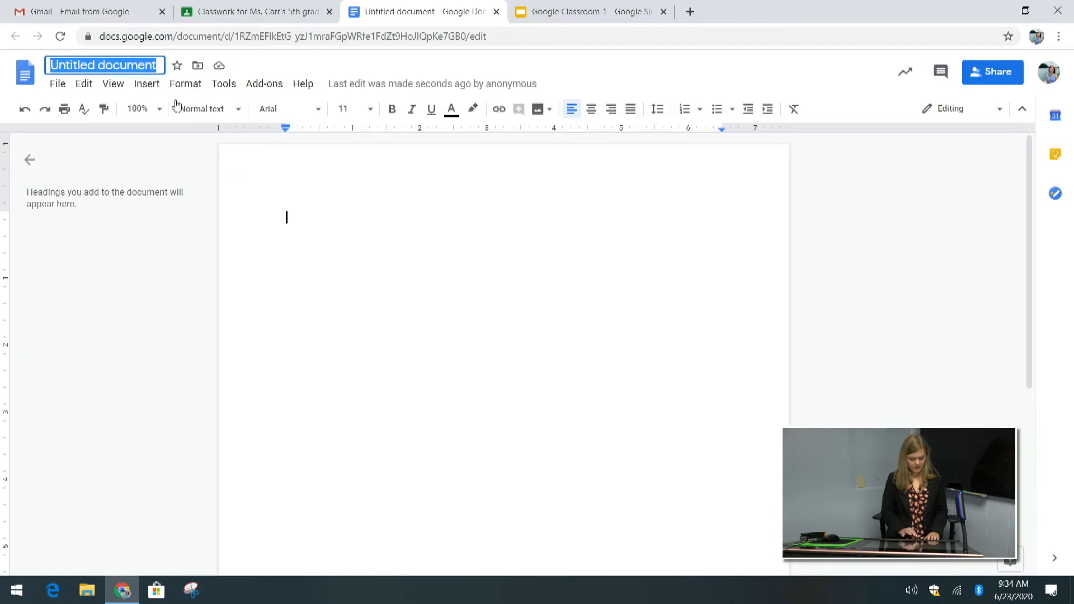
{"action": "type", "text": "Sample 1 Essay"}
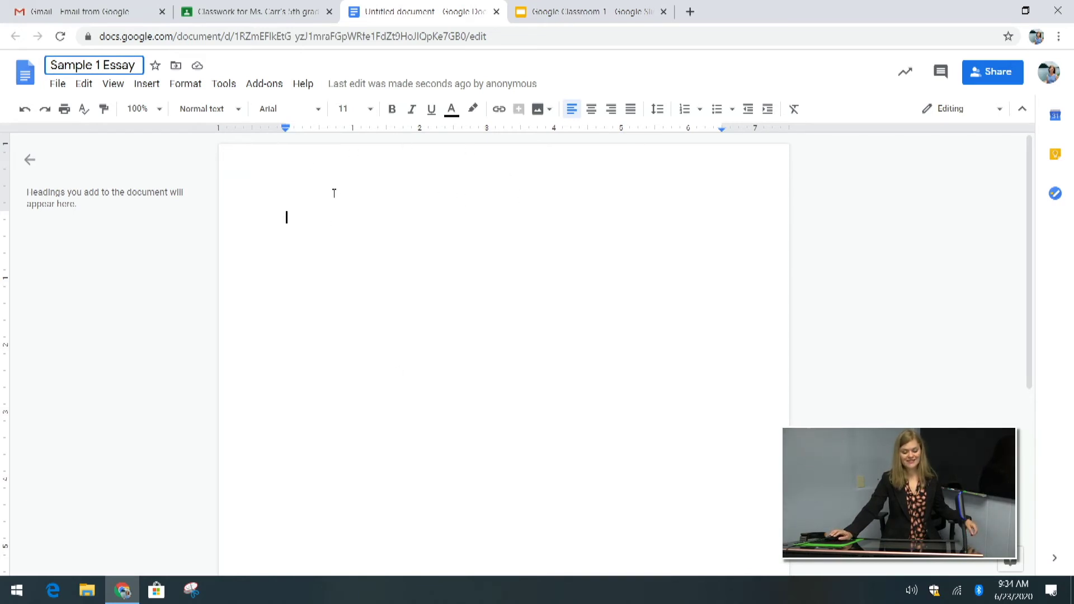
Return to the assignment and examine the attached document, its student access choices and the options for assigning or scheduling
{"action": "left_click", "coordinate": [263, 11]}
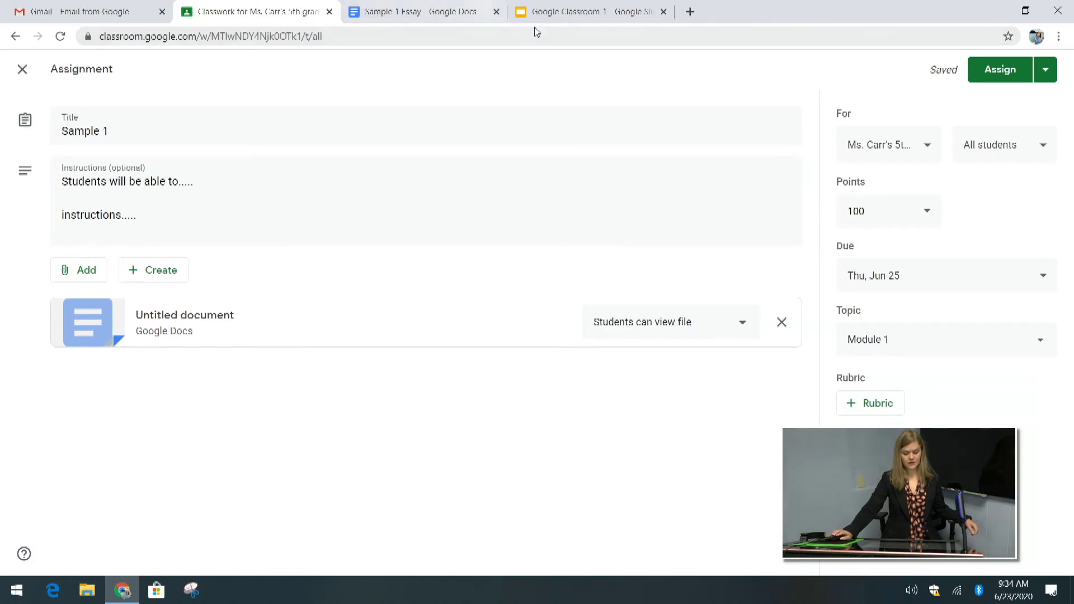
{"action": "left_click", "coordinate": [742, 336]}
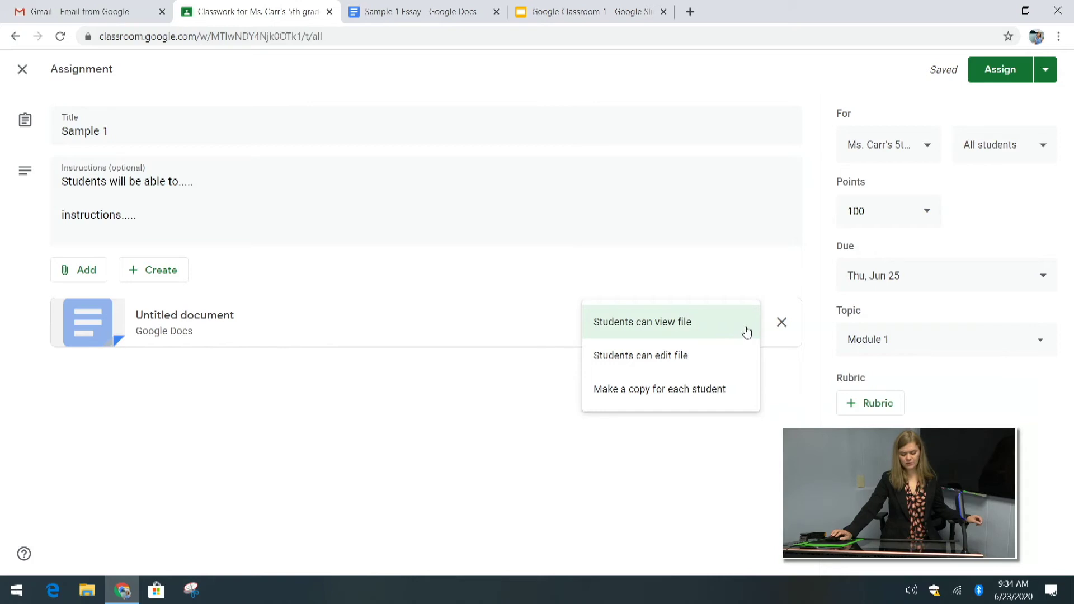
{"action": "left_click", "coordinate": [747, 331]}
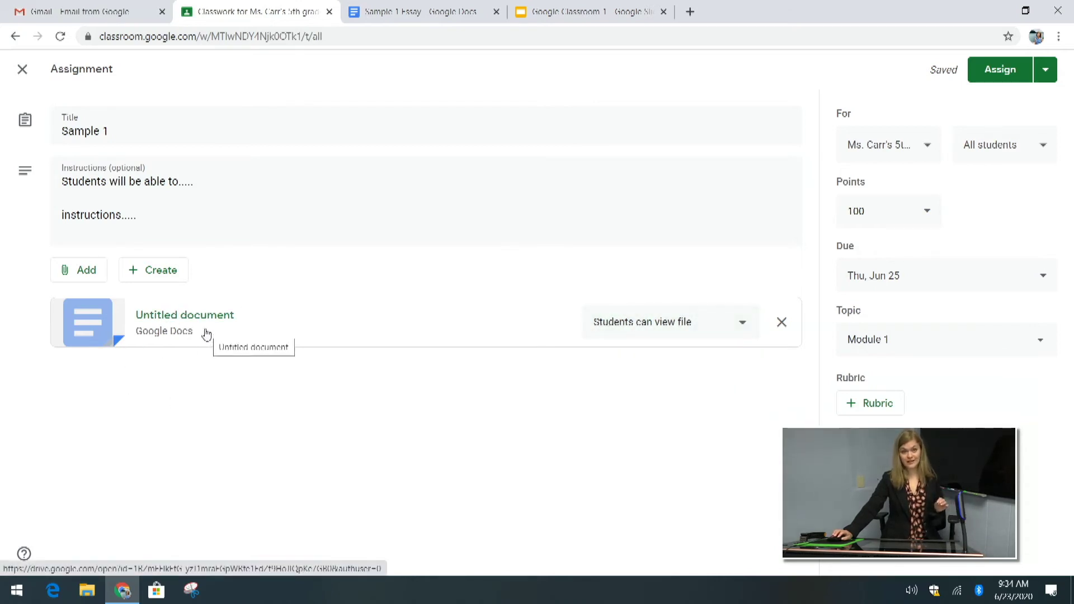
{"action": "left_click", "coordinate": [403, 11]}
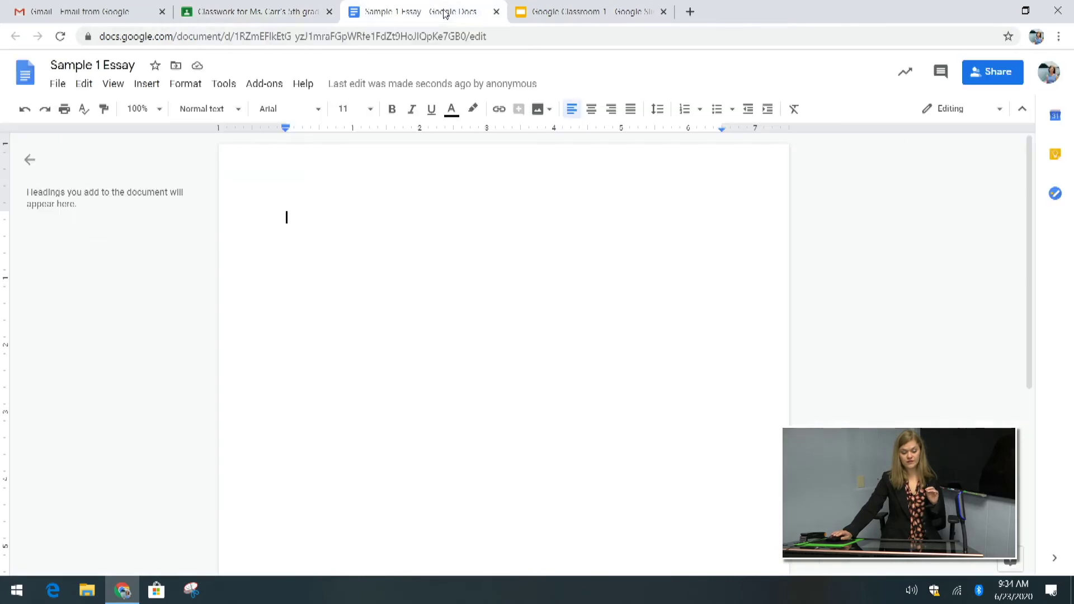
{"action": "left_click", "coordinate": [197, 10]}
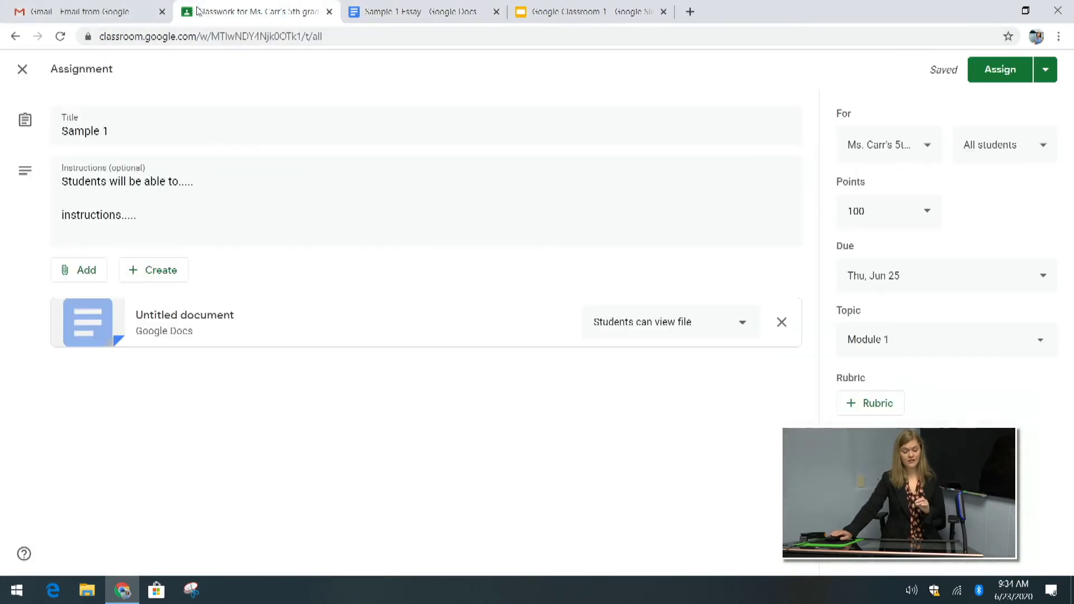
{"action": "left_click", "coordinate": [1045, 70]}
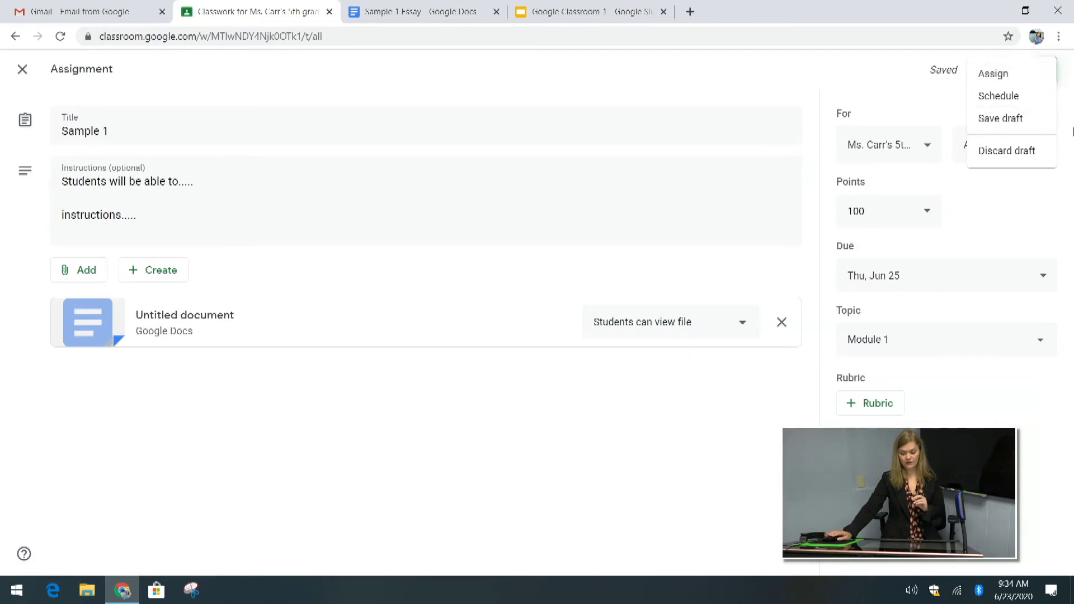
{"action": "key", "text": "Escape"}
Set the attached document to "Make a copy for each student" and assign Sample 1 to the class
{"action": "left_click", "coordinate": [703, 325]}
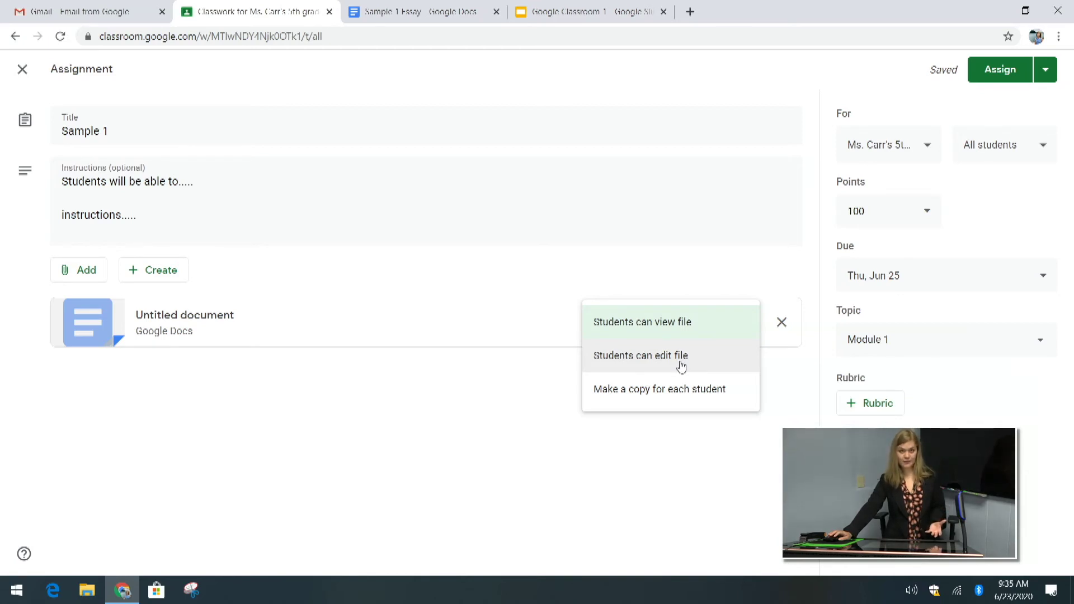
{"action": "left_click", "coordinate": [652, 396]}
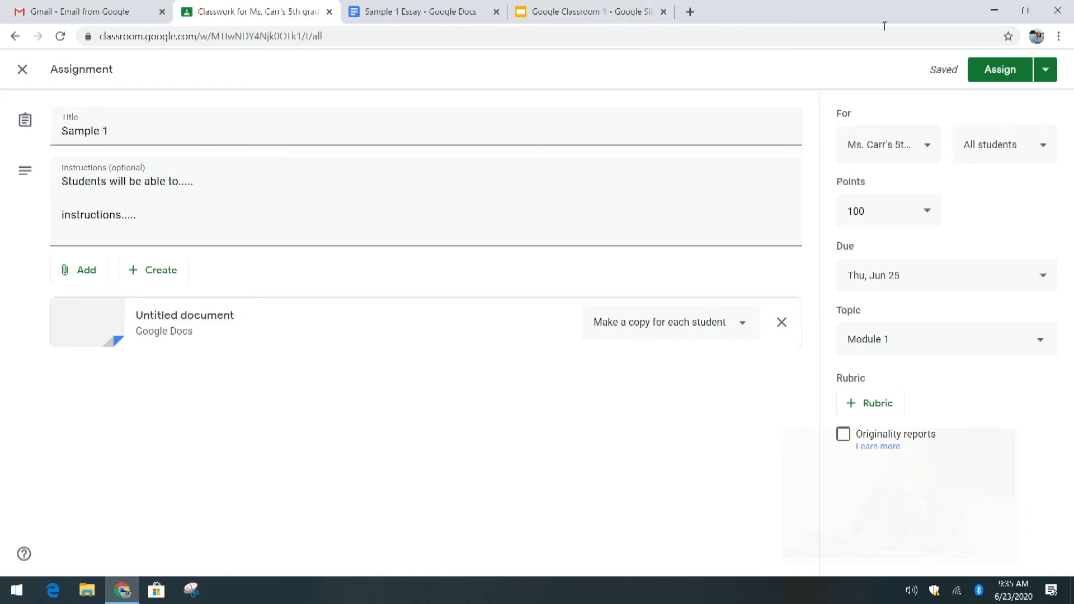
{"action": "left_click", "coordinate": [993, 71]}
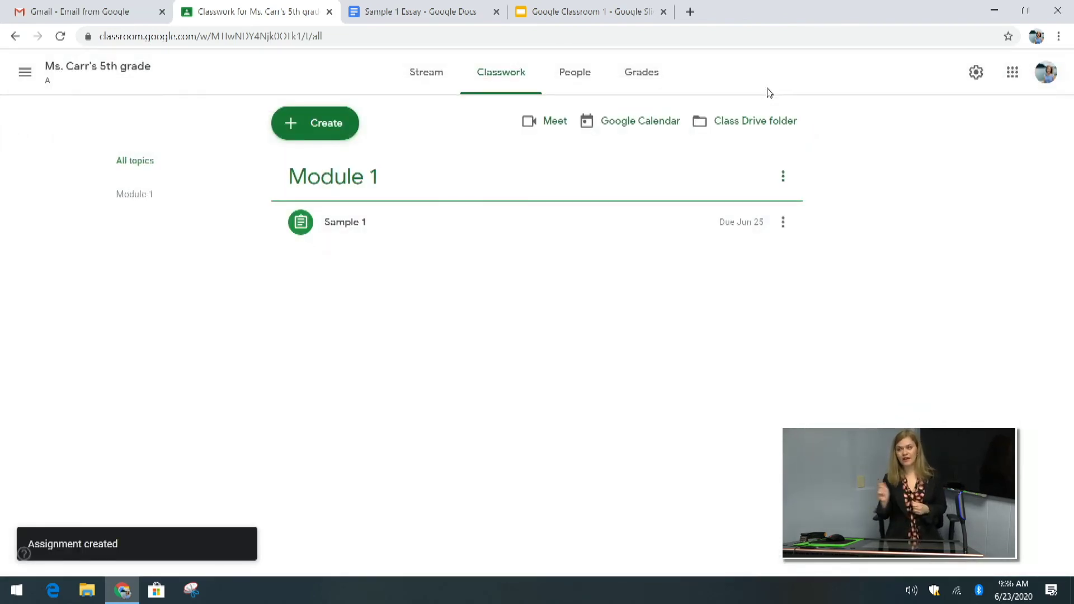
Look over the posted Sample 1 assignment, the class's people list and its gradebook, then return to the classwork
{"action": "left_click", "coordinate": [369, 232]}
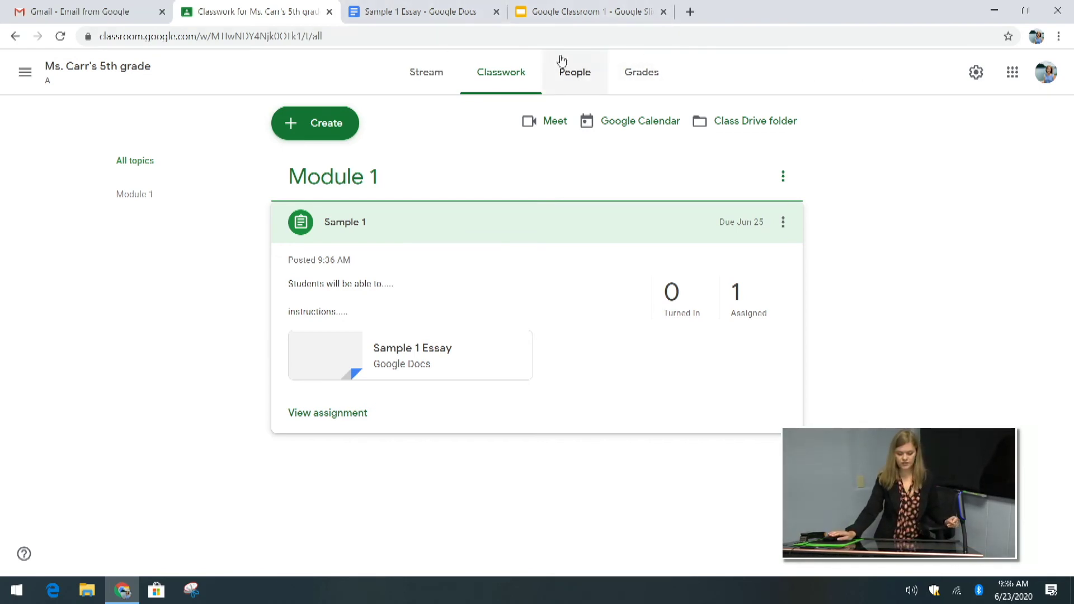
{"action": "left_click", "coordinate": [582, 84]}
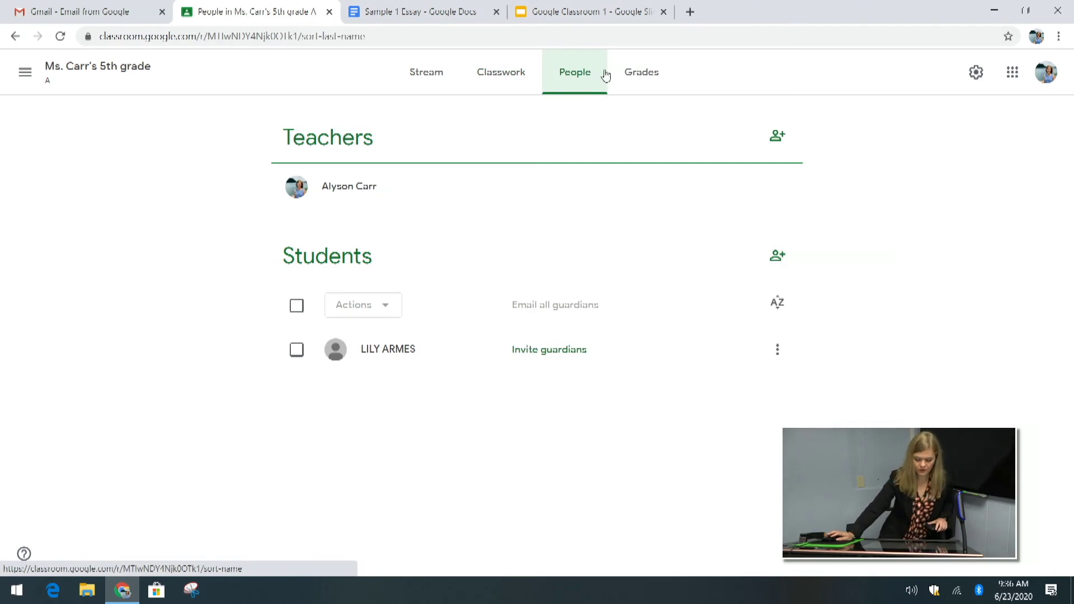
{"action": "left_click", "coordinate": [661, 74]}
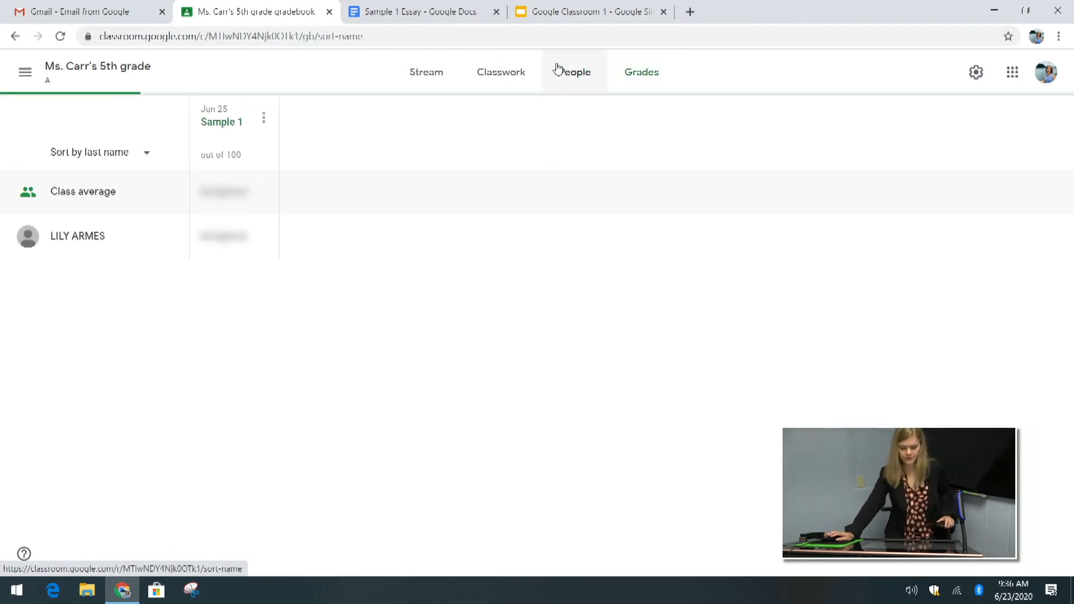
{"action": "left_click", "coordinate": [535, 95]}
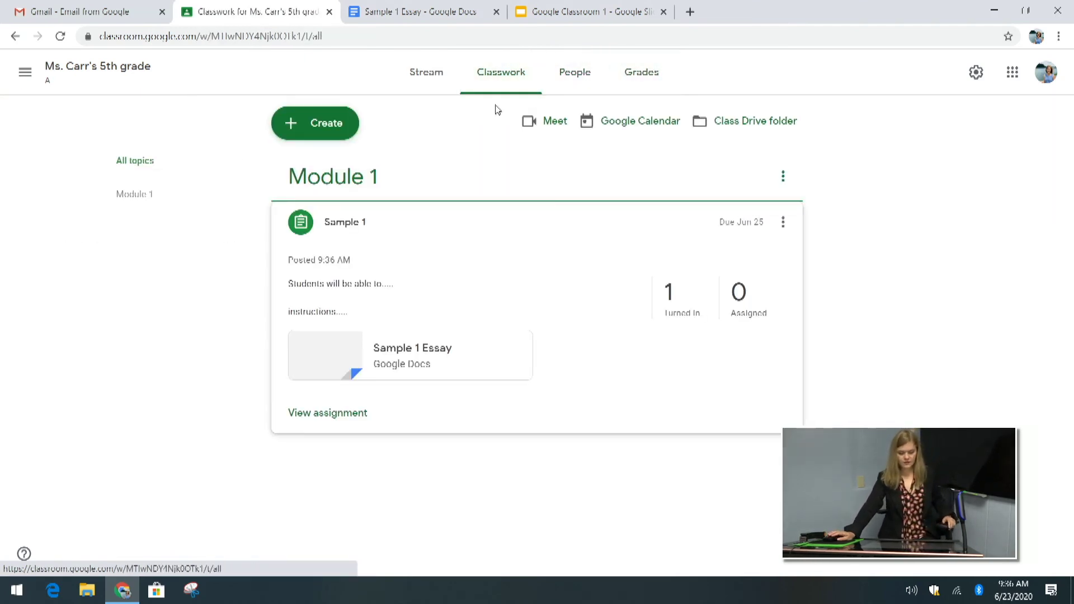
Open the student's turned-in Sample 1 document for grading and dismiss the introductory tour
{"action": "left_click", "coordinate": [673, 297]}
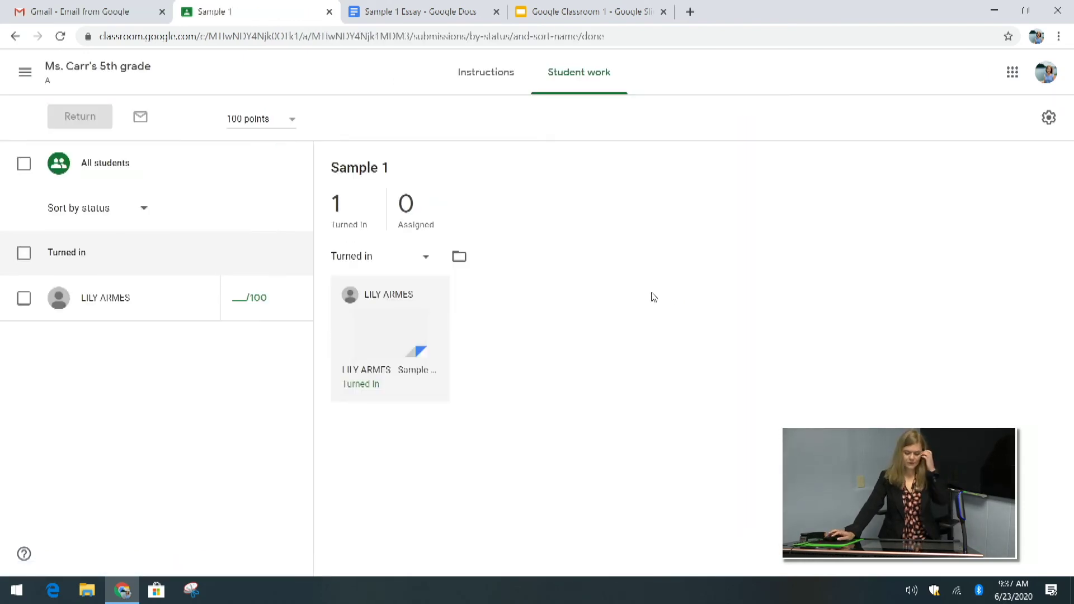
{"action": "left_click", "coordinate": [386, 346]}
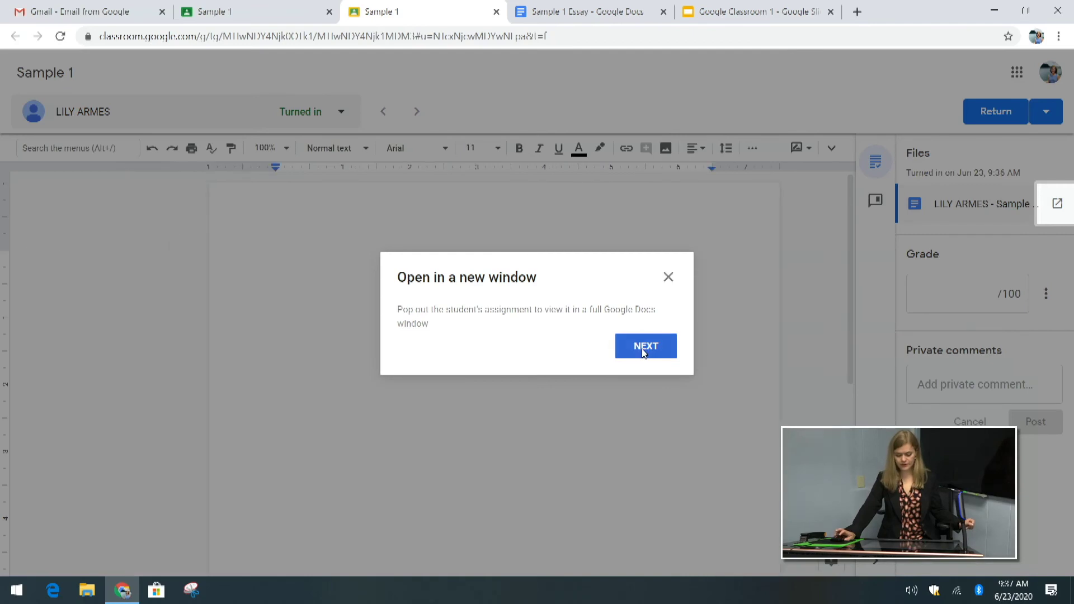
{"action": "left_click", "coordinate": [643, 352]}
{"action": "left_click", "coordinate": [646, 358]}
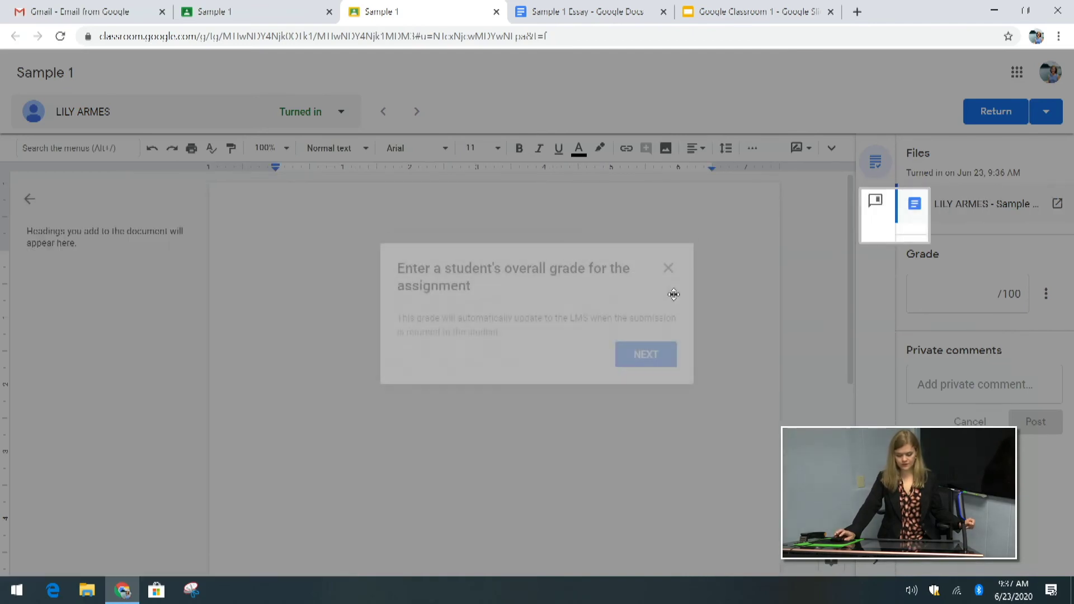
{"action": "left_click", "coordinate": [668, 270]}
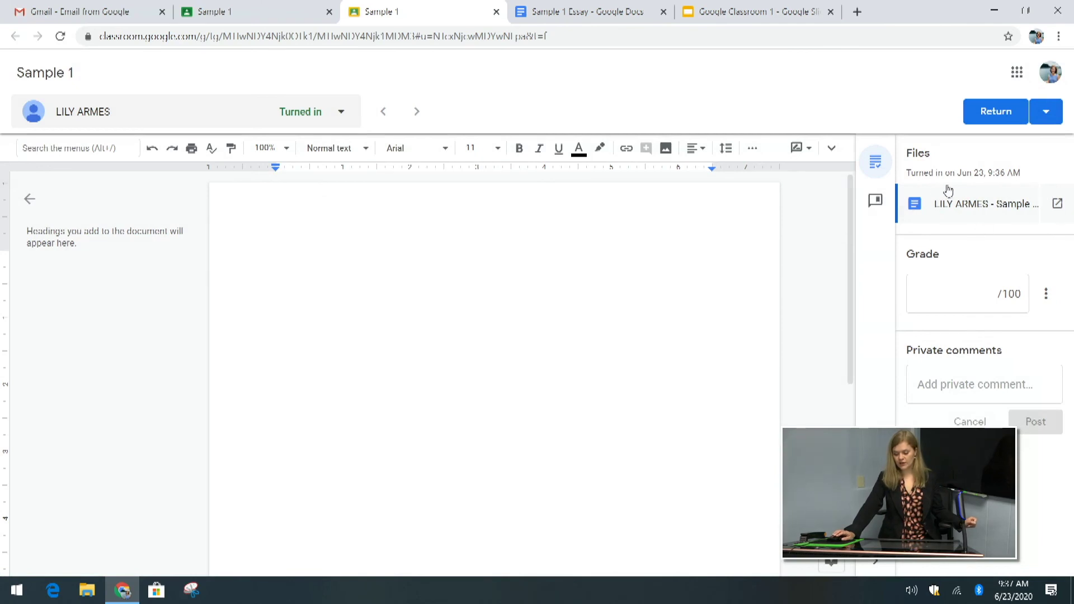
Post the private comment "You had a fabulous topic sentence!" on the student's submission
{"action": "left_click", "coordinate": [949, 295]}
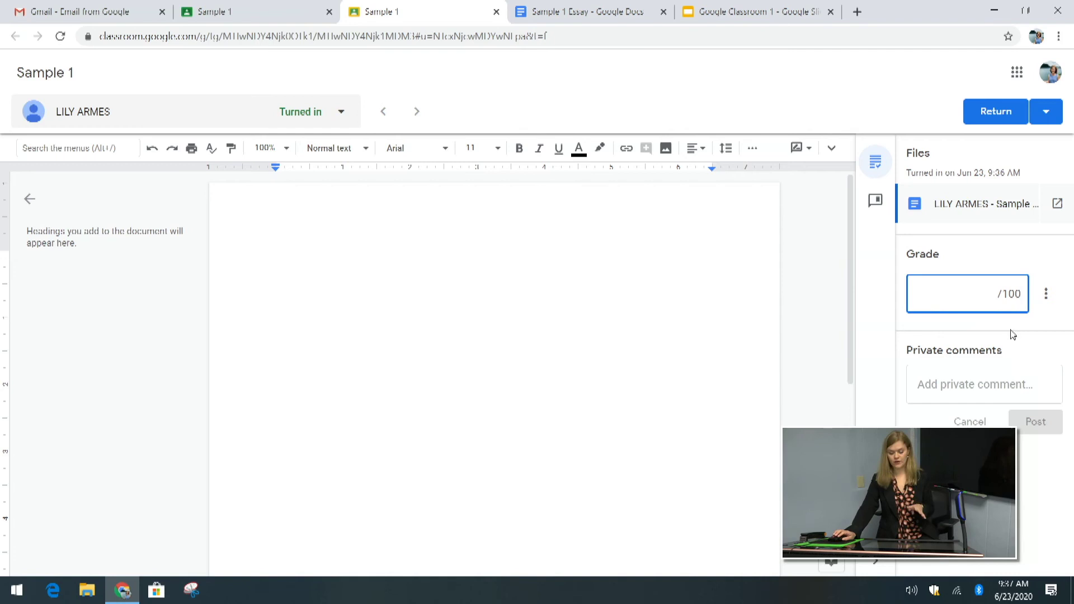
{"action": "left_click", "coordinate": [421, 335]}
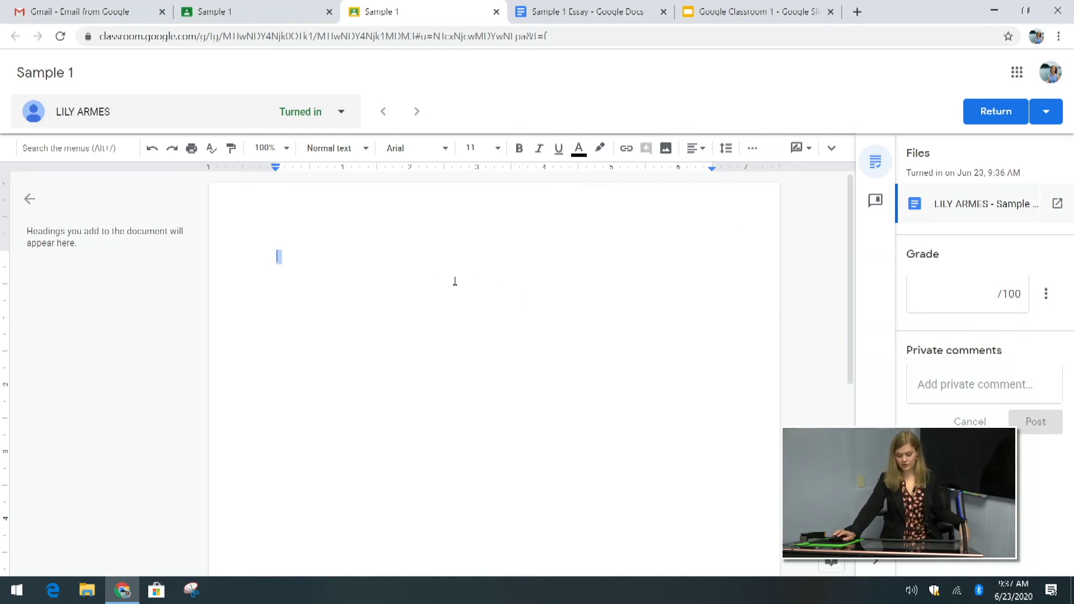
{"action": "left_click", "coordinate": [988, 384]}
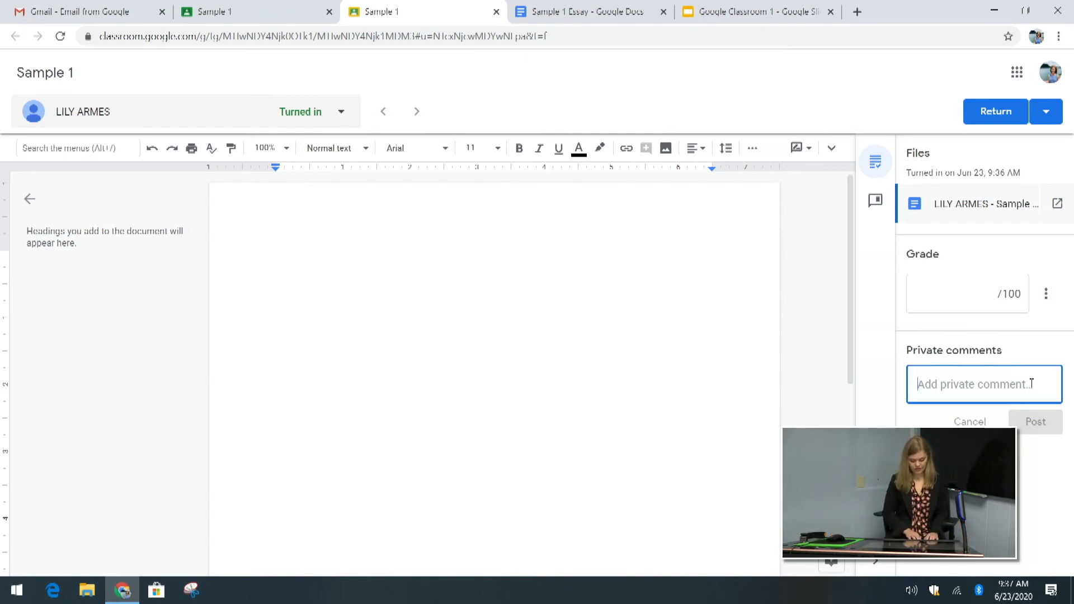
{"action": "type", "text": "You had a"}
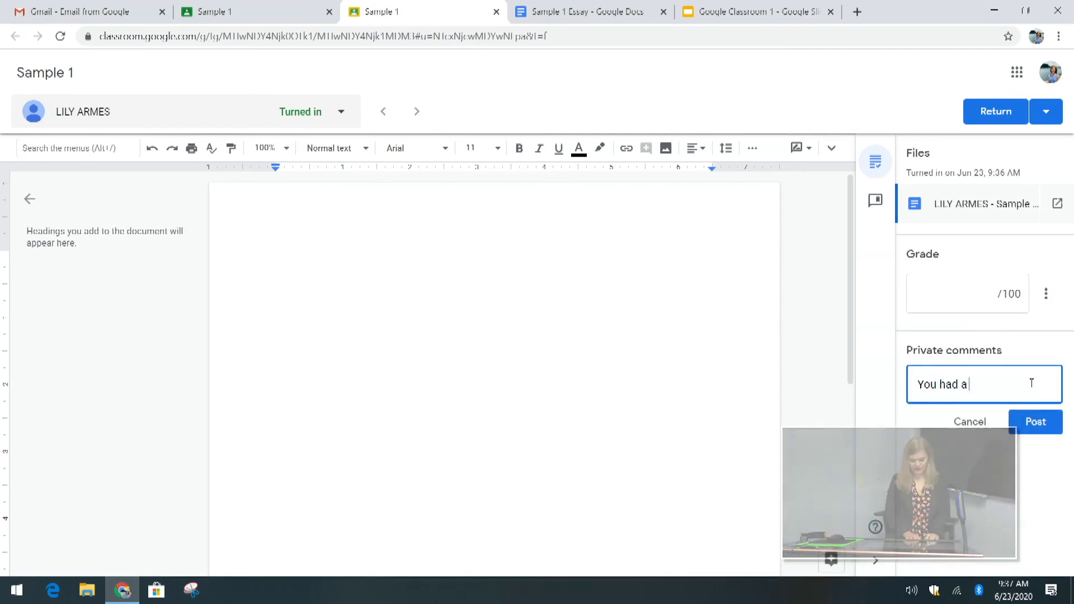
{"action": "type", "text": " dfa"}
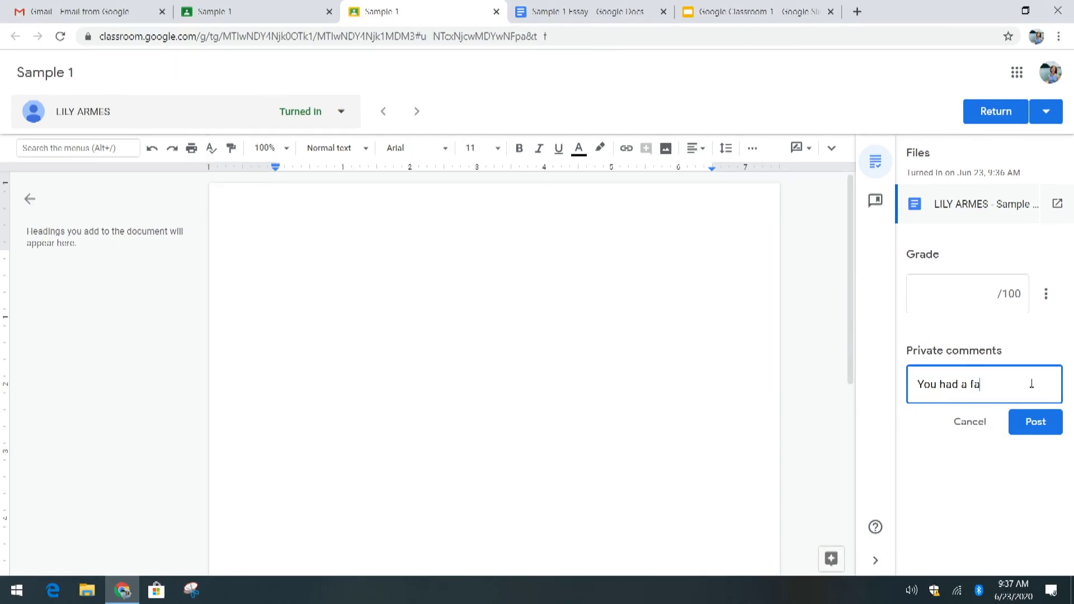
{"action": "type", "text": "bulous topic sentence!"}
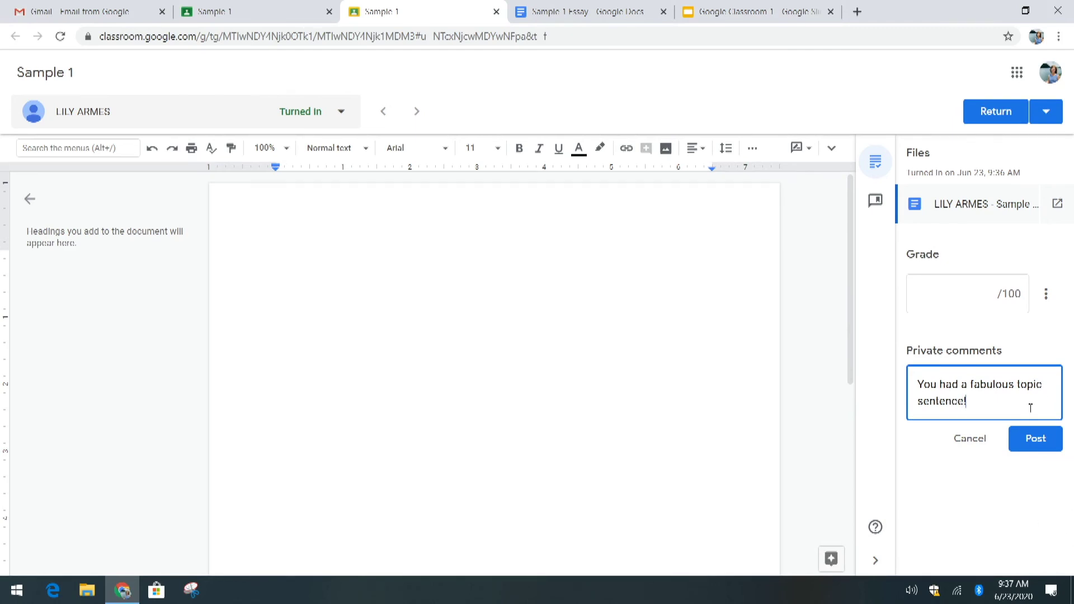
{"action": "left_click", "coordinate": [1034, 439]}
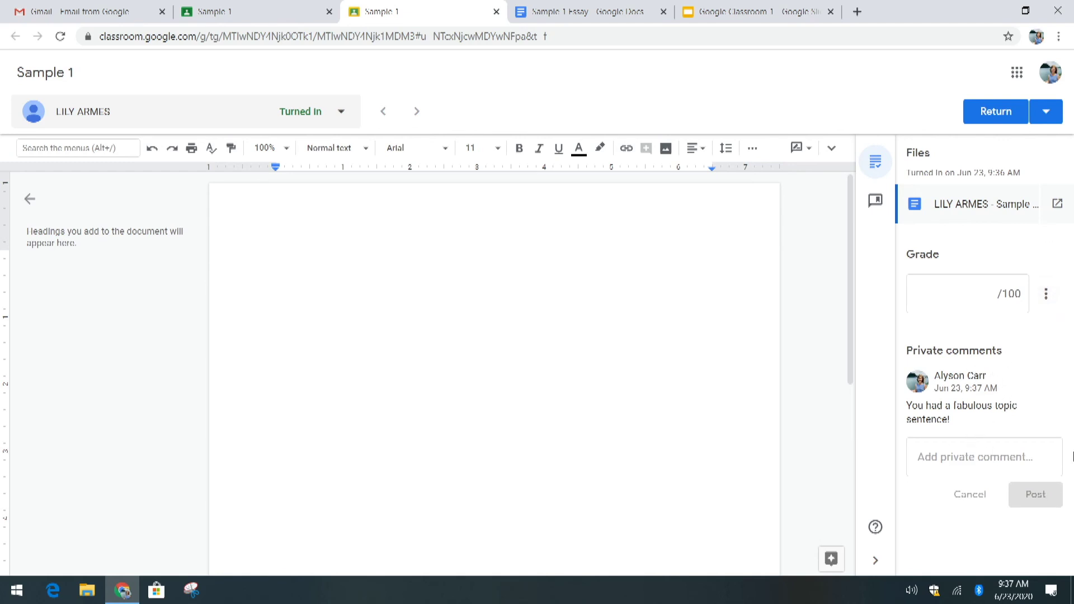
Give the student's Sample 1 submission a grade of 100 out of 100
{"action": "left_click", "coordinate": [965, 286]}
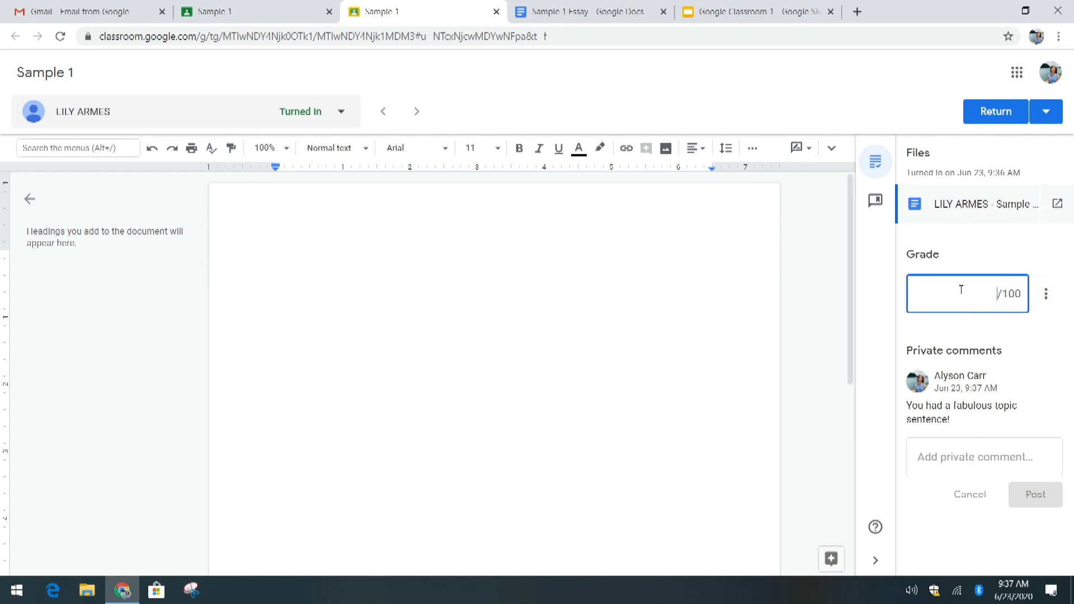
{"action": "type", "text": "1000"}
{"action": "key", "text": "BackSpace"}
{"action": "left_click", "coordinate": [1056, 495]}
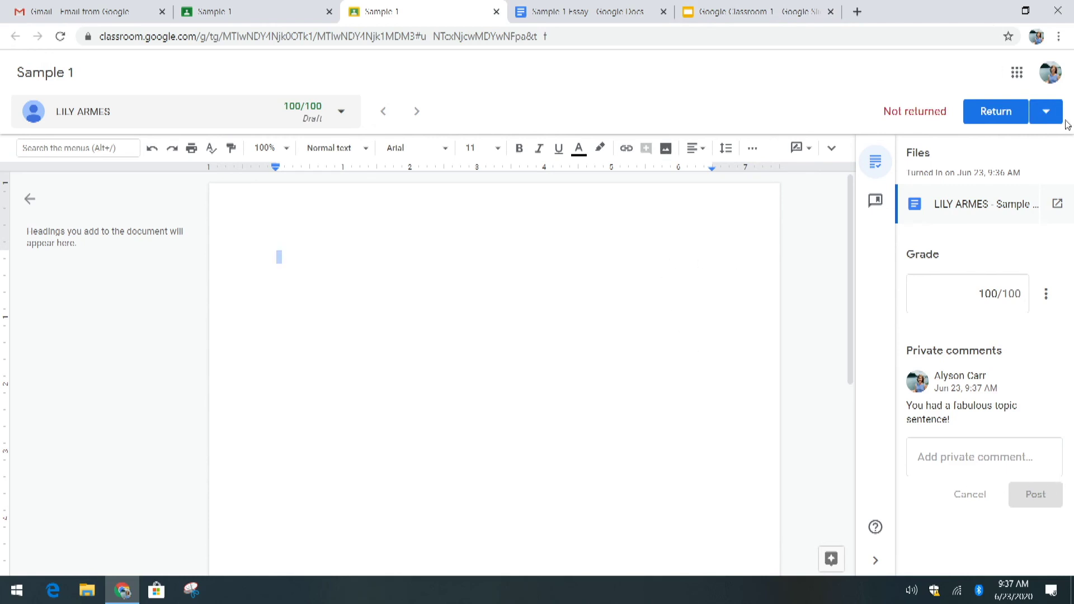
Return the graded Sample 1 submission to the student and confirm the return
{"action": "left_click", "coordinate": [1047, 114]}
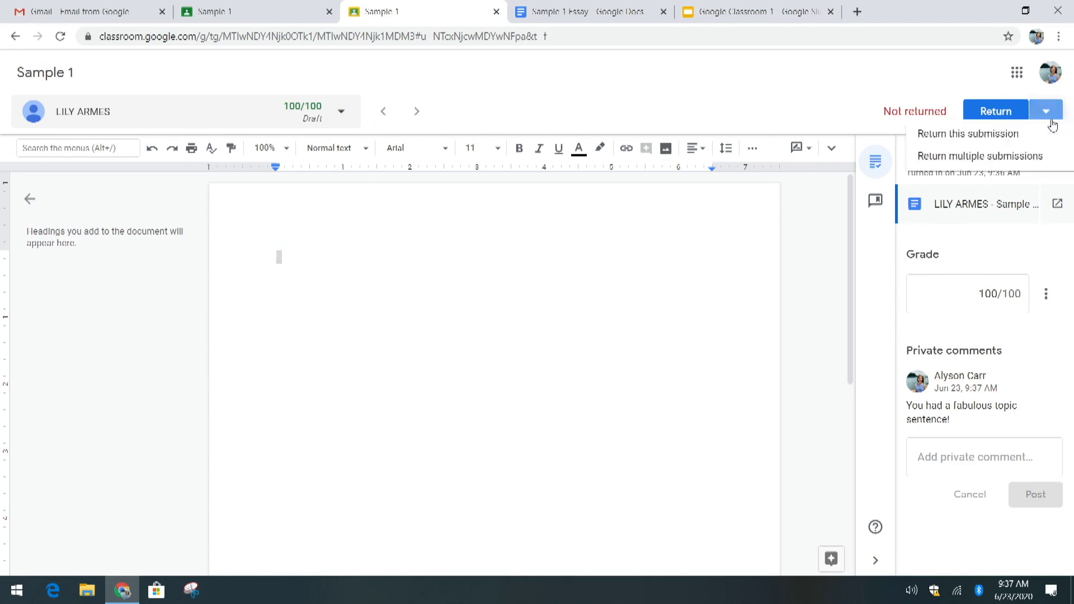
{"action": "left_click", "coordinate": [997, 109]}
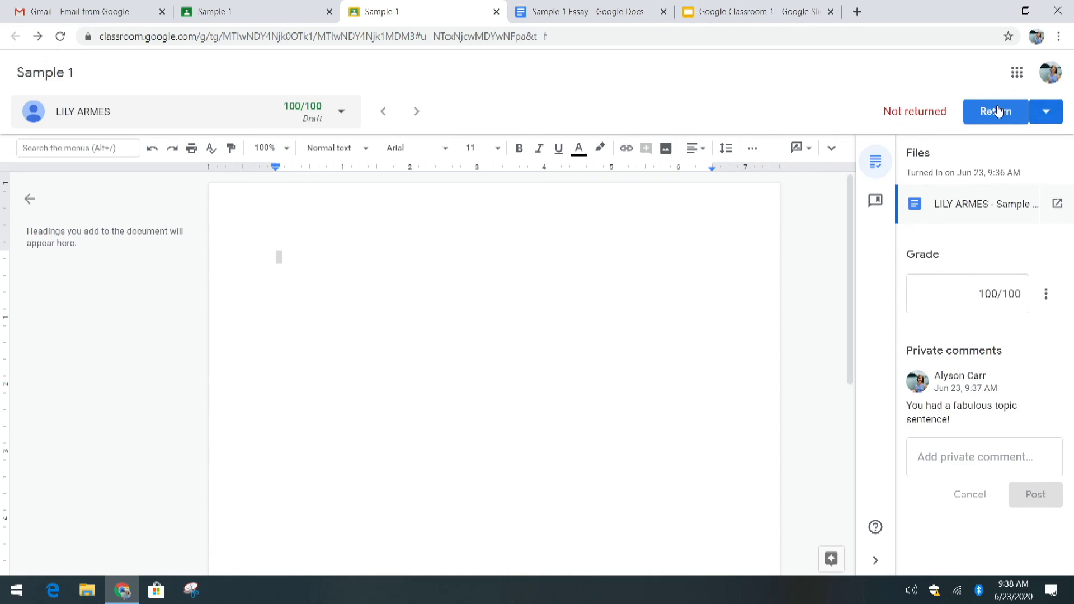
{"action": "left_click", "coordinate": [998, 111]}
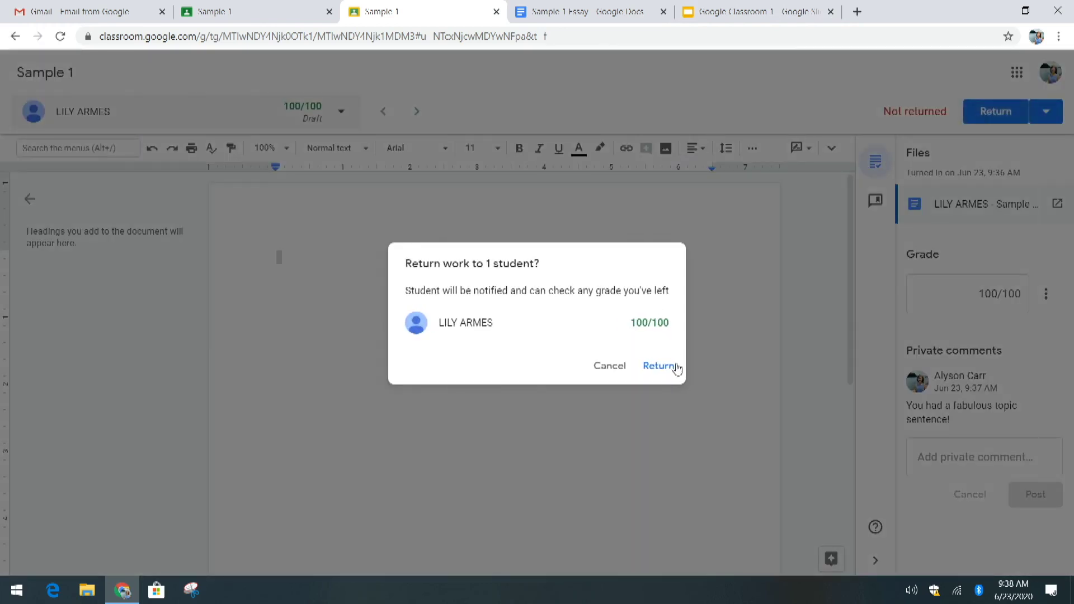
{"action": "left_click", "coordinate": [664, 367]}
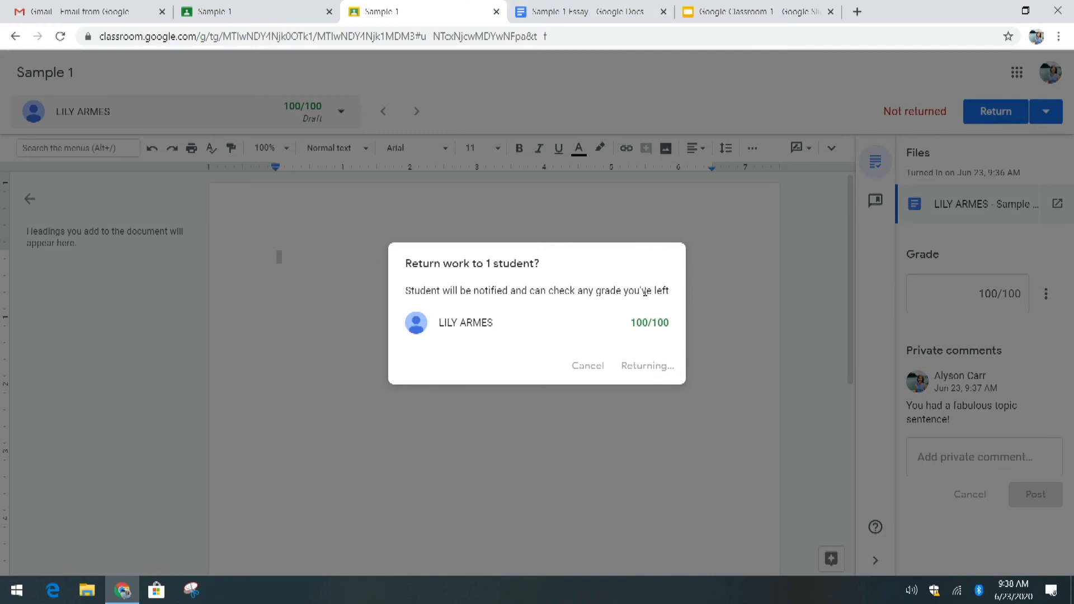
{"action": "right_click", "coordinate": [699, 324]}
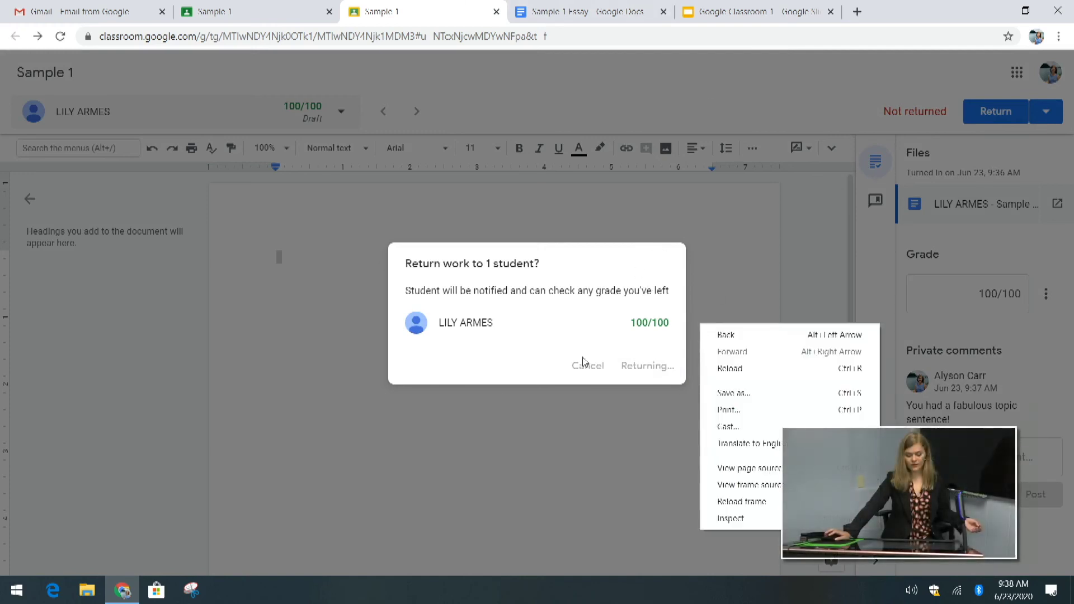
{"action": "left_click", "coordinate": [490, 437]}
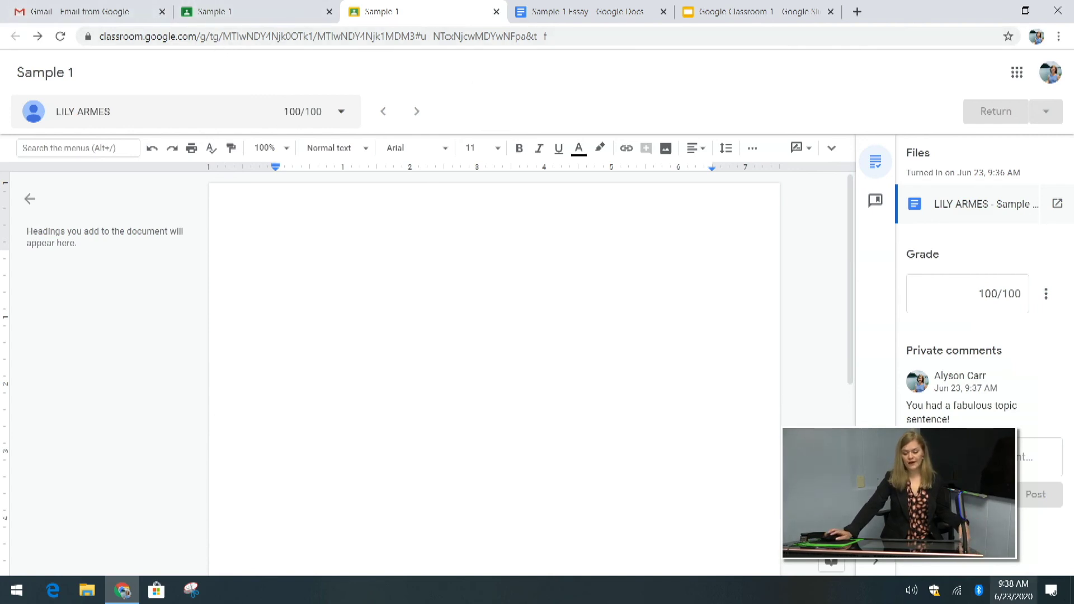
Go back to the 5th grade class and view the guardian invitation form for the student in the people list, without inviting anyone
{"action": "left_click", "coordinate": [254, 13]}
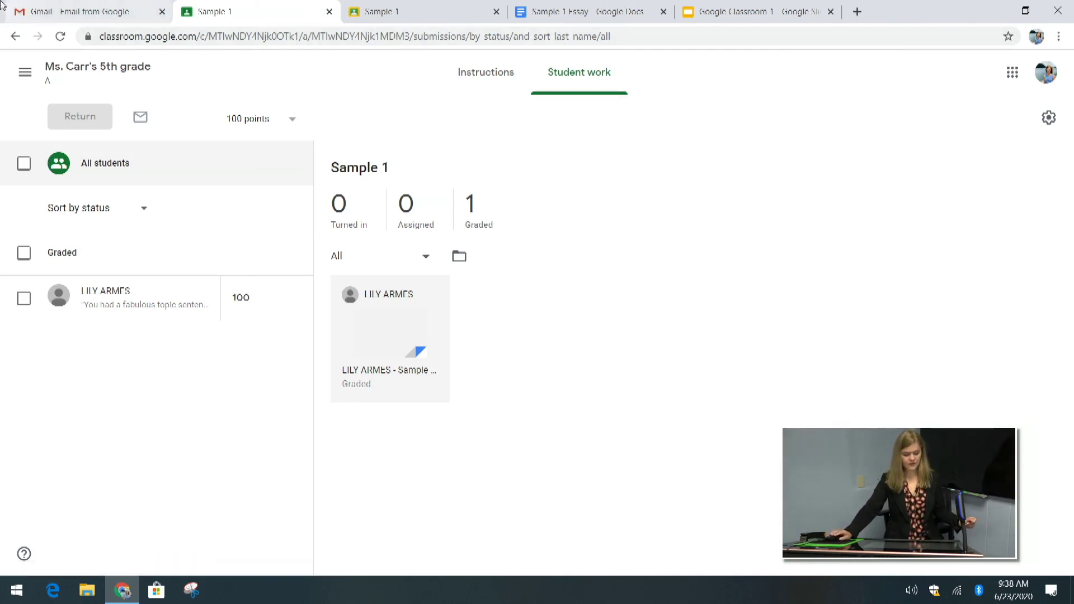
{"action": "left_click", "coordinate": [21, 75]}
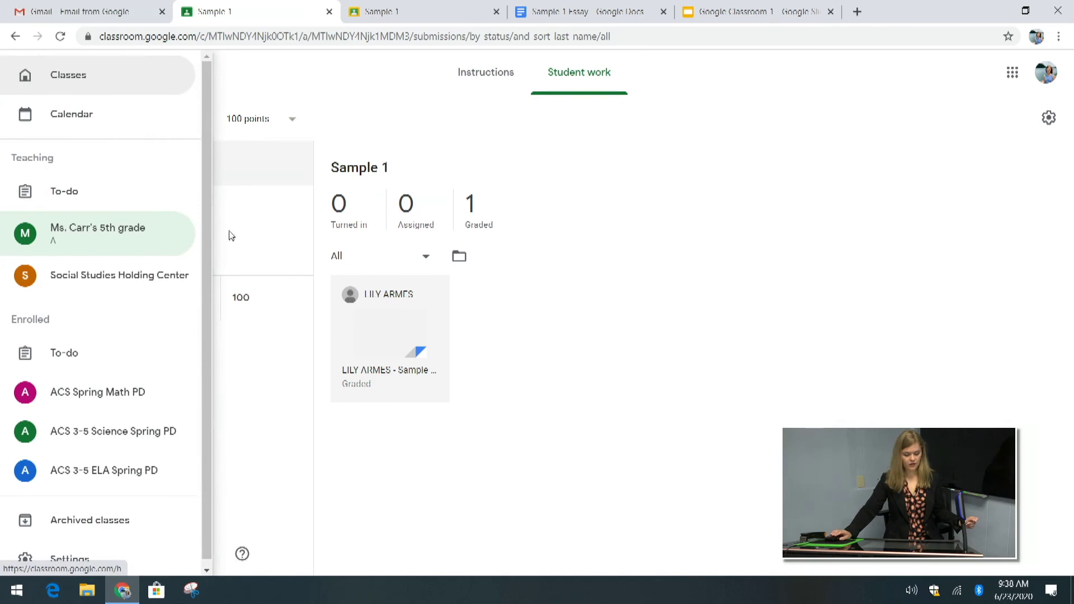
{"action": "left_click", "coordinate": [100, 238]}
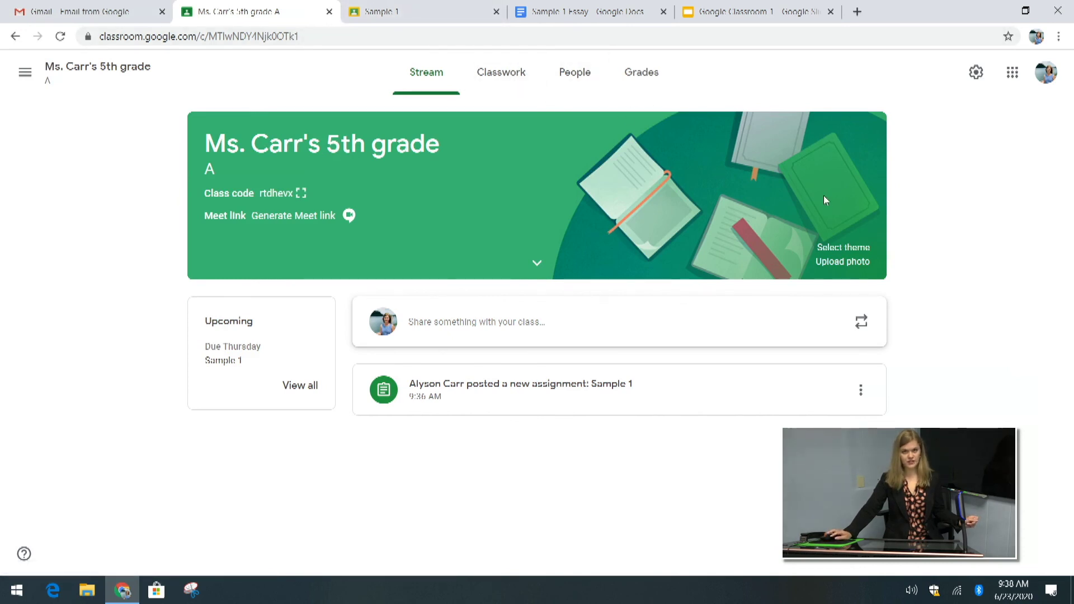
{"action": "left_click", "coordinate": [589, 83]}
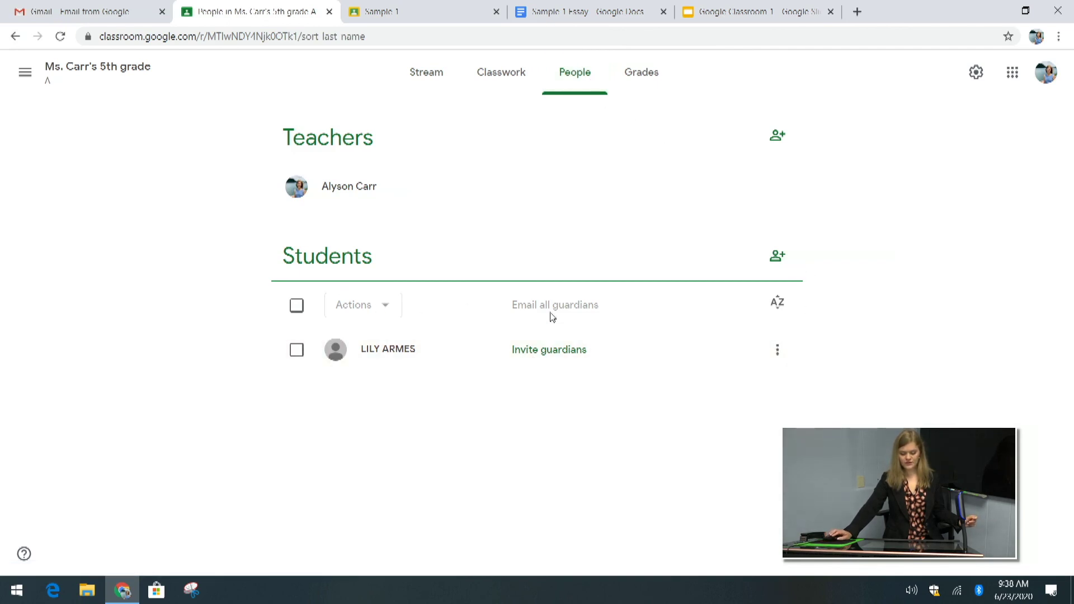
{"action": "left_click", "coordinate": [538, 359]}
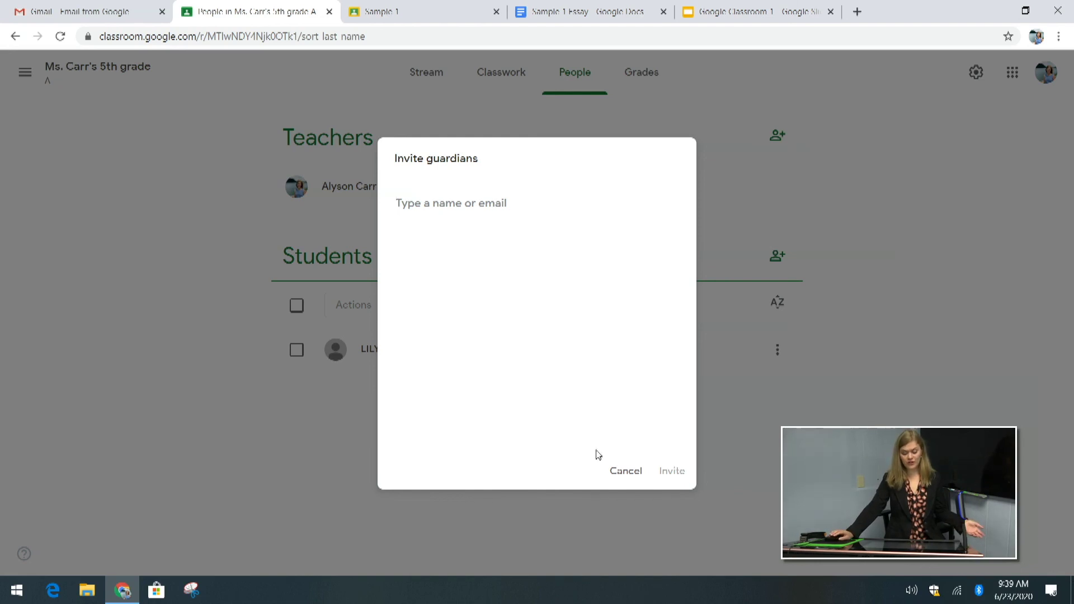
{"action": "left_click", "coordinate": [621, 476]}
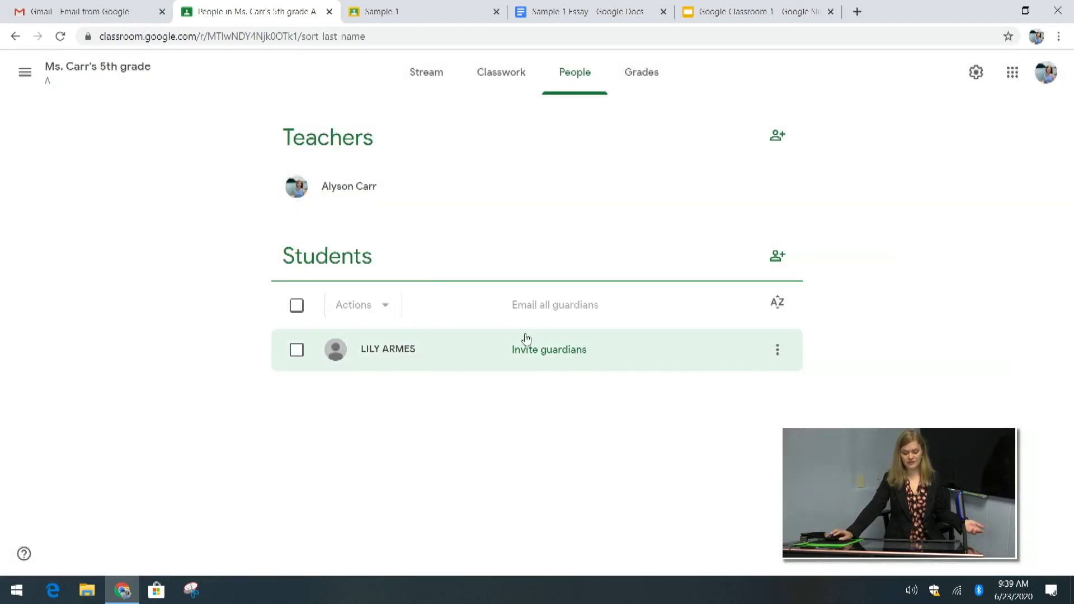
Check the student's Sample 1 grade in the gradebook and view their work filtered by Turned in, Returned, Missing and All
{"action": "left_click", "coordinate": [637, 85]}
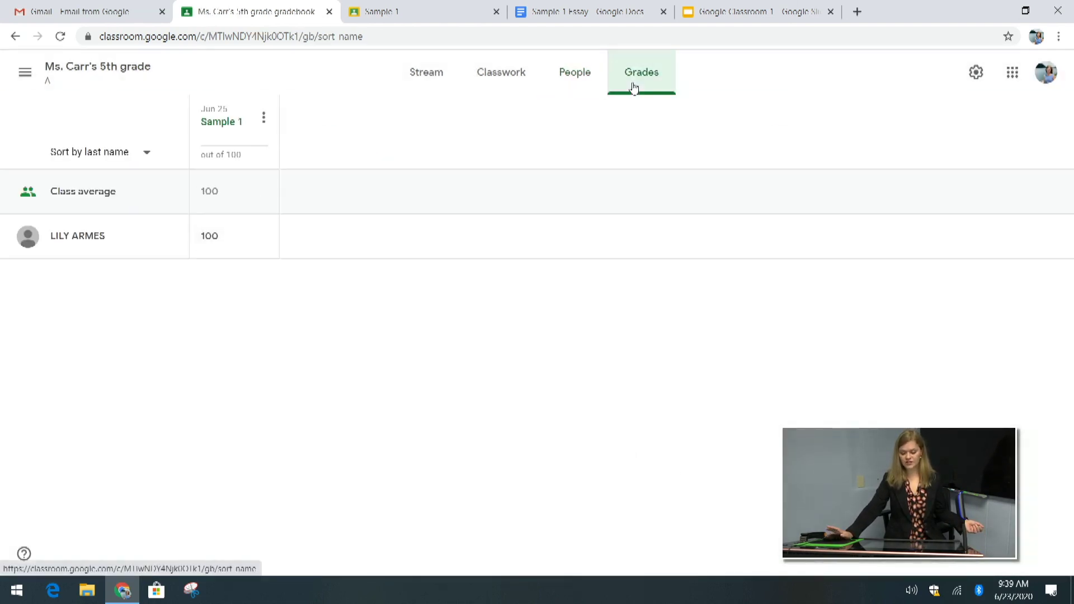
{"action": "left_click", "coordinate": [205, 240]}
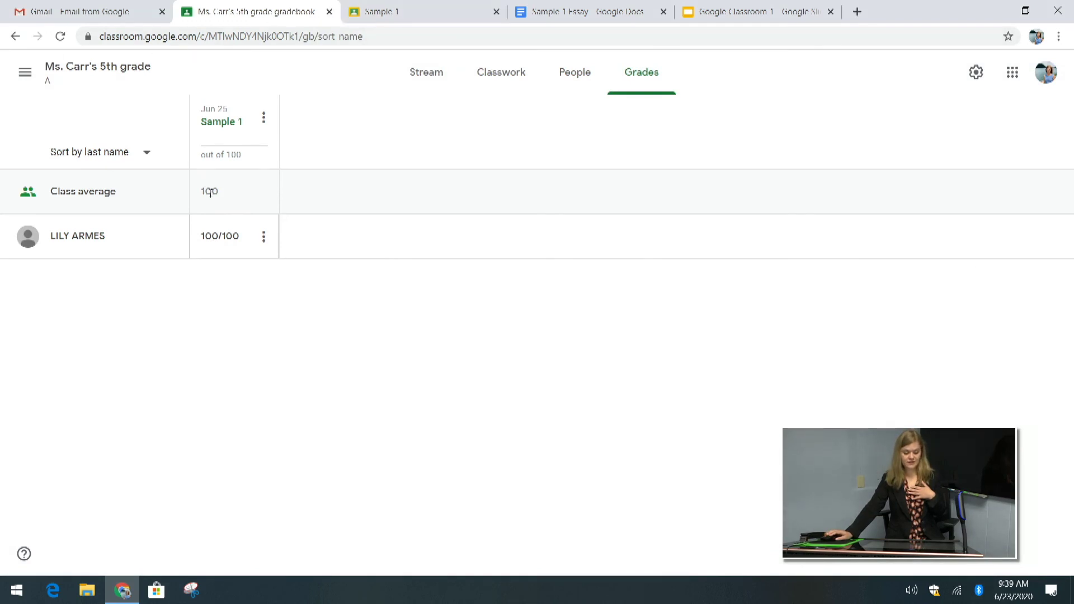
{"action": "left_click", "coordinate": [79, 244]}
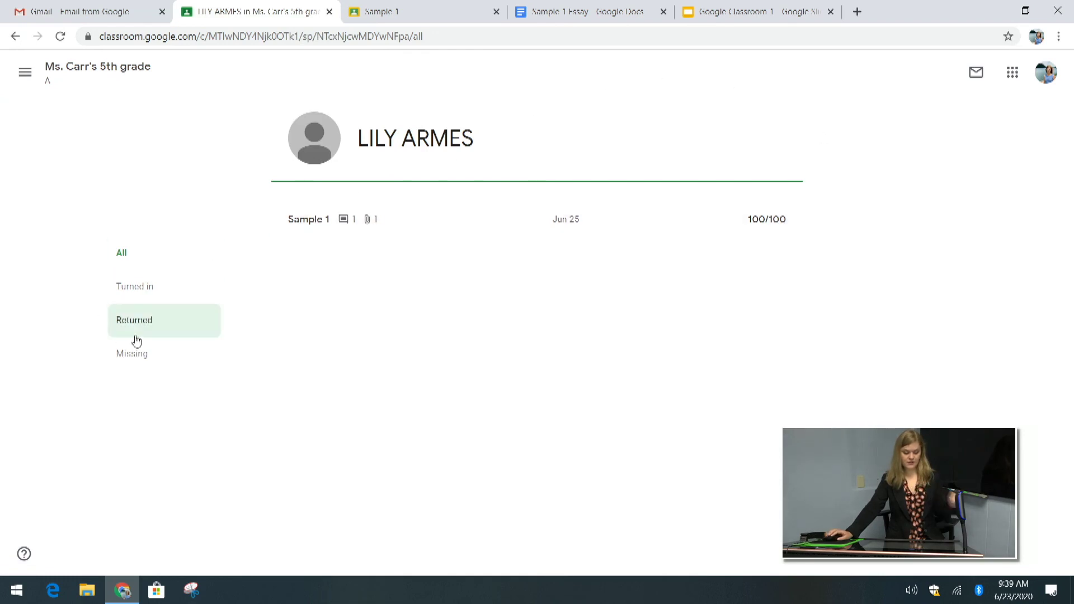
{"action": "left_click", "coordinate": [168, 284]}
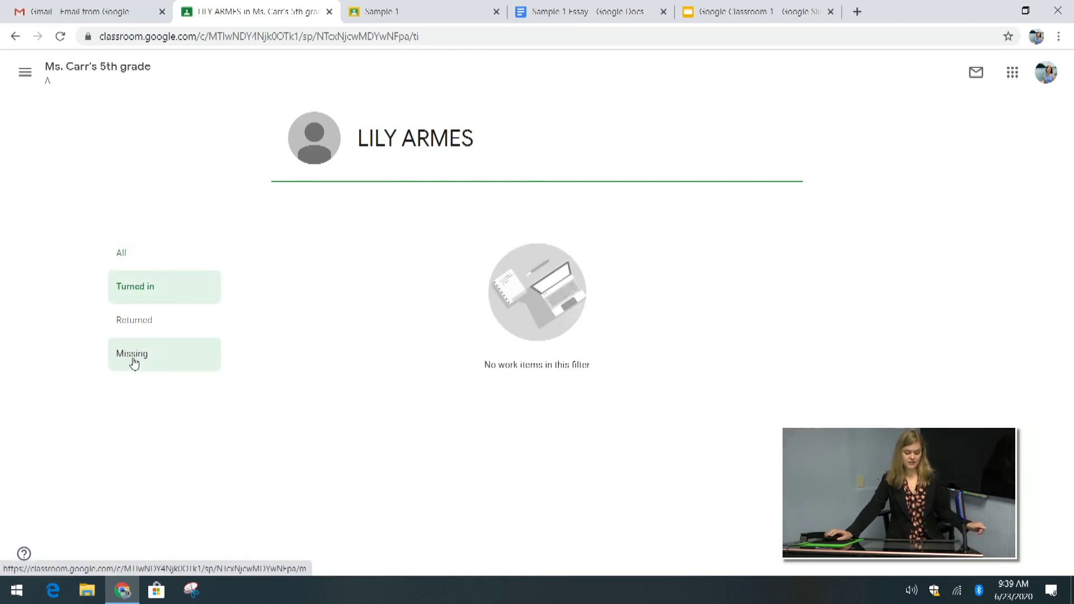
{"action": "left_click", "coordinate": [162, 322]}
{"action": "left_click", "coordinate": [146, 352]}
{"action": "left_click", "coordinate": [180, 261]}
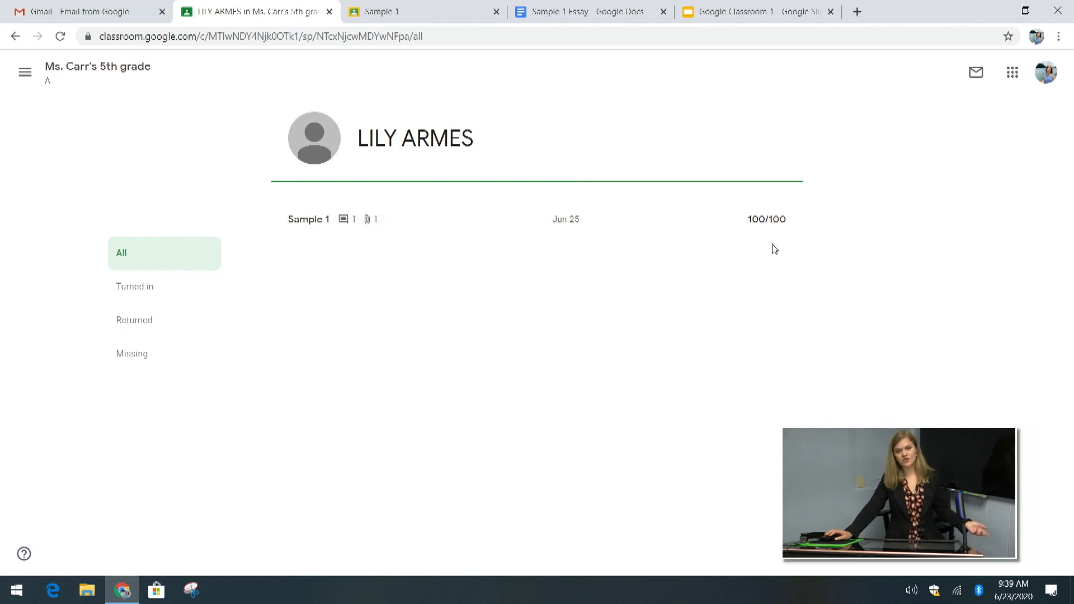
Leave the student's work page and reopen the 5th grade class stream
{"action": "left_click", "coordinate": [32, 96]}
{"action": "left_click", "coordinate": [28, 73]}
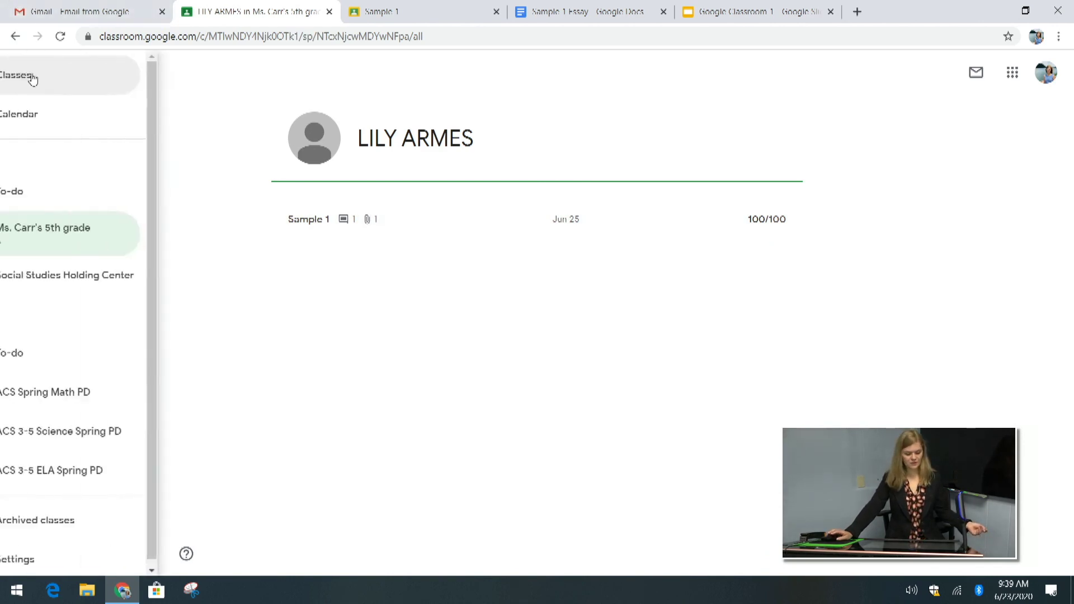
{"action": "left_click", "coordinate": [69, 239]}
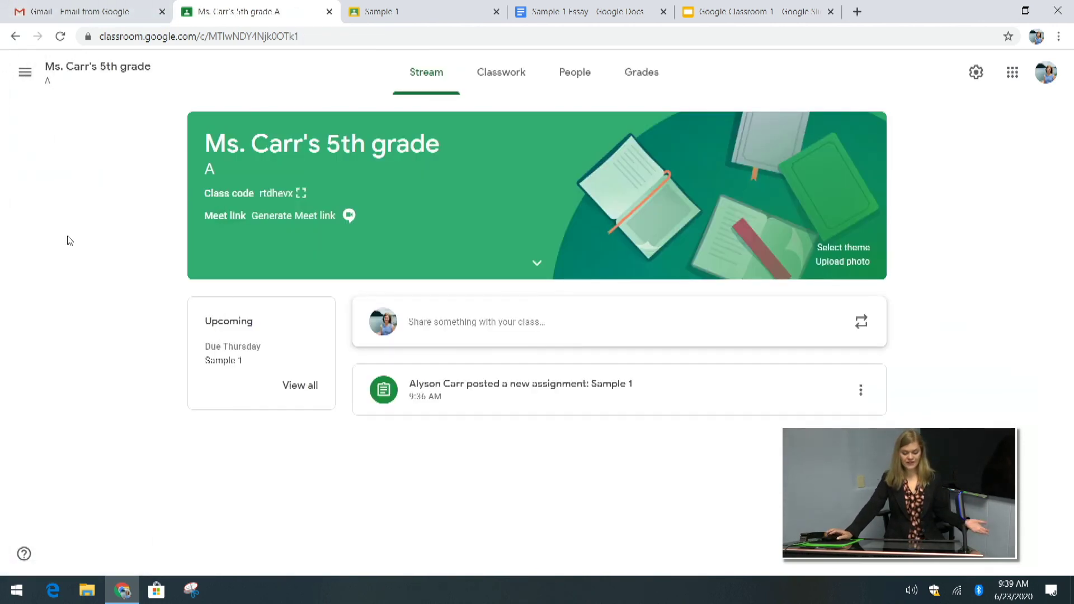